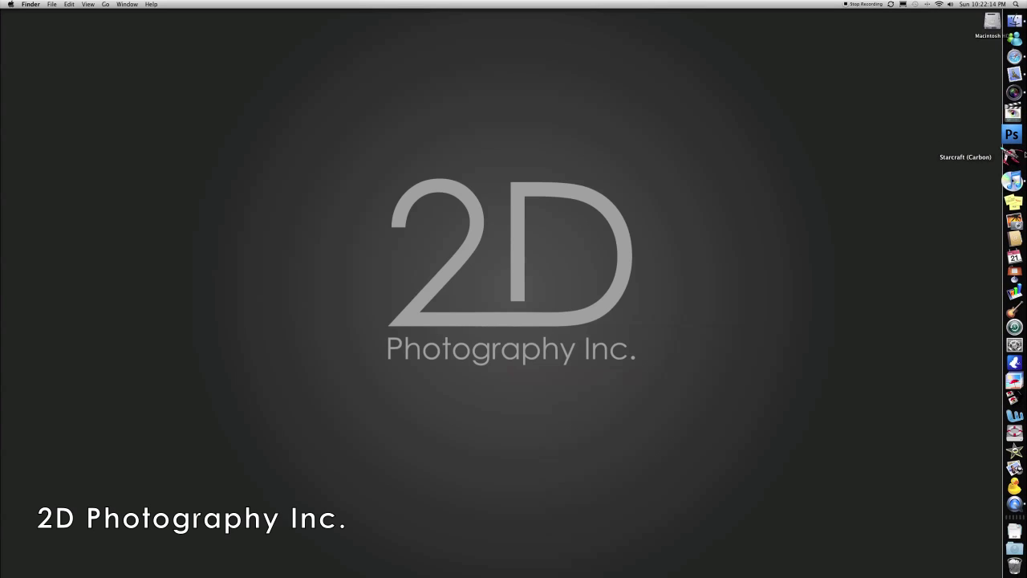
- Switch to Aperture and send all five bracketed church photos to the Photomatix HDR Tone Mapping plug-in, aligning them before merging
left_click(1012, 103)
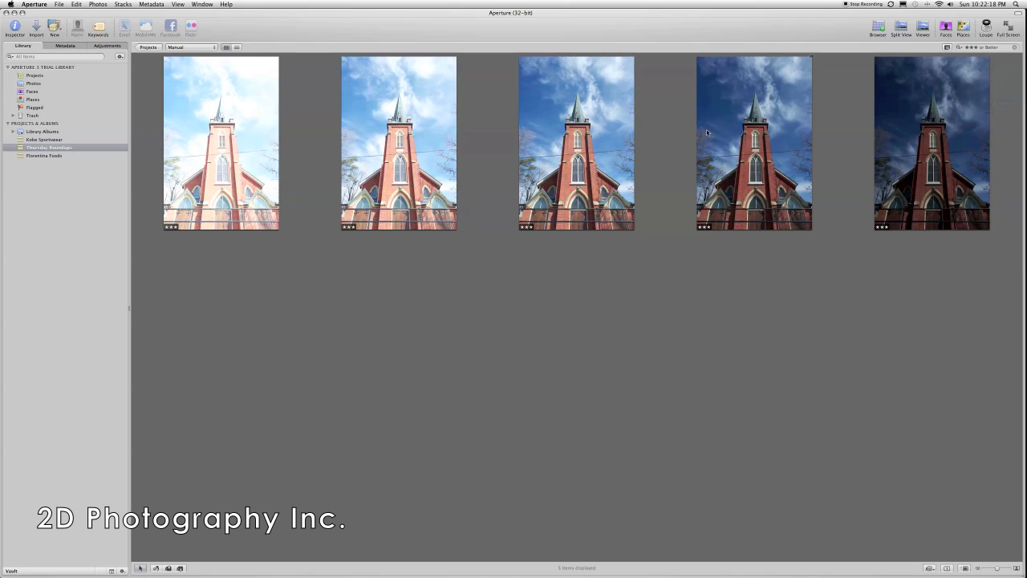
mouse_move(583, 165)
left_click(578, 166)
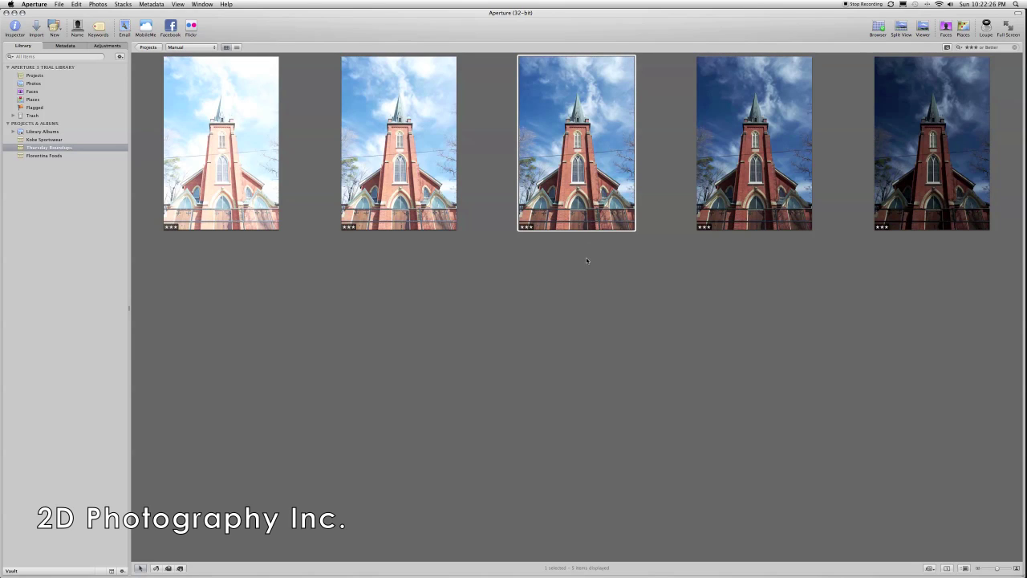
left_click_drag(269, 266, 901, 161)
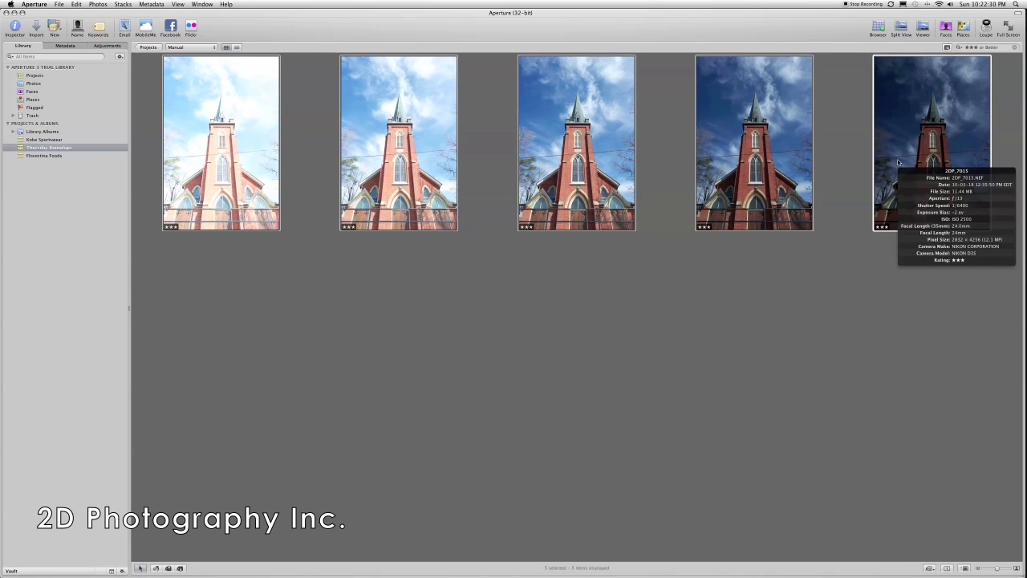
right_click(573, 209)
mouse_move(597, 214)
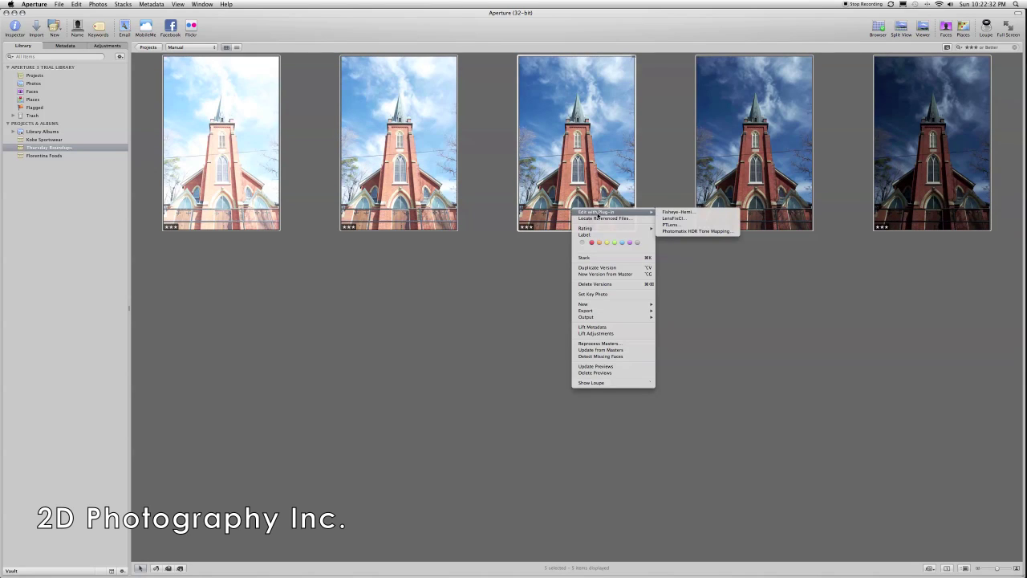
left_click(665, 233)
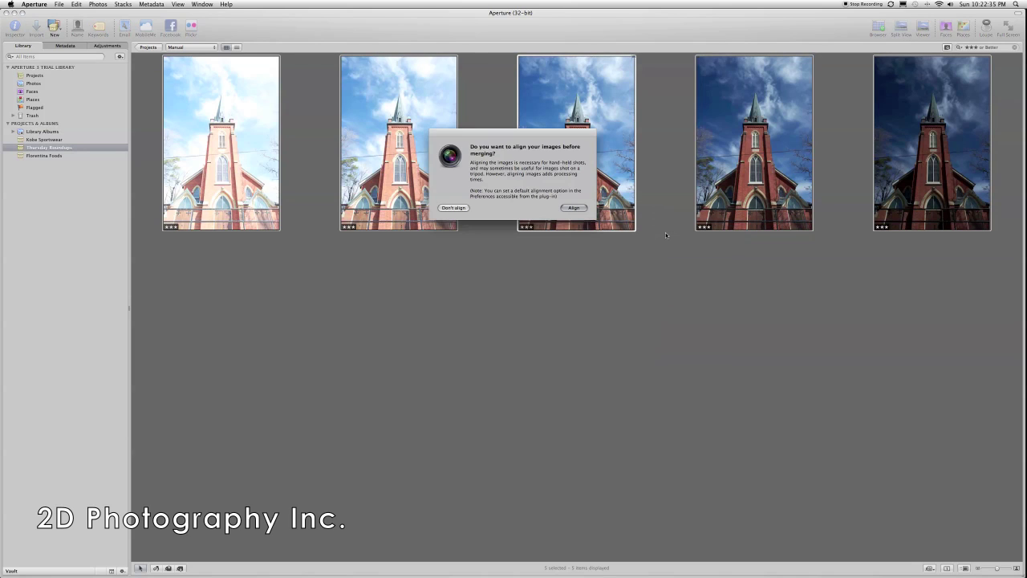
left_click(573, 208)
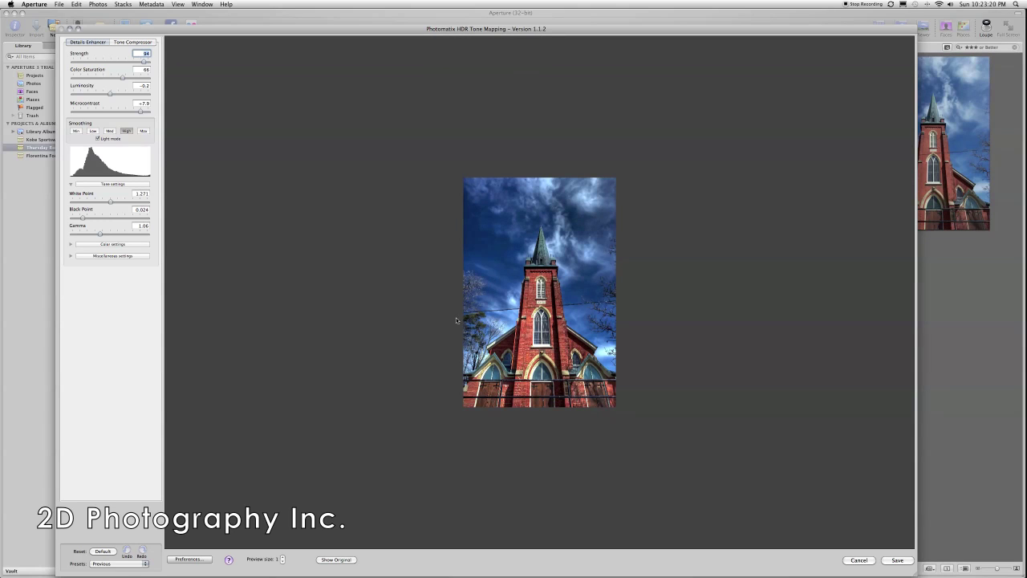
- Enlarge the tone mapping preview to size 8
left_click(283, 557)
left_click(283, 556)
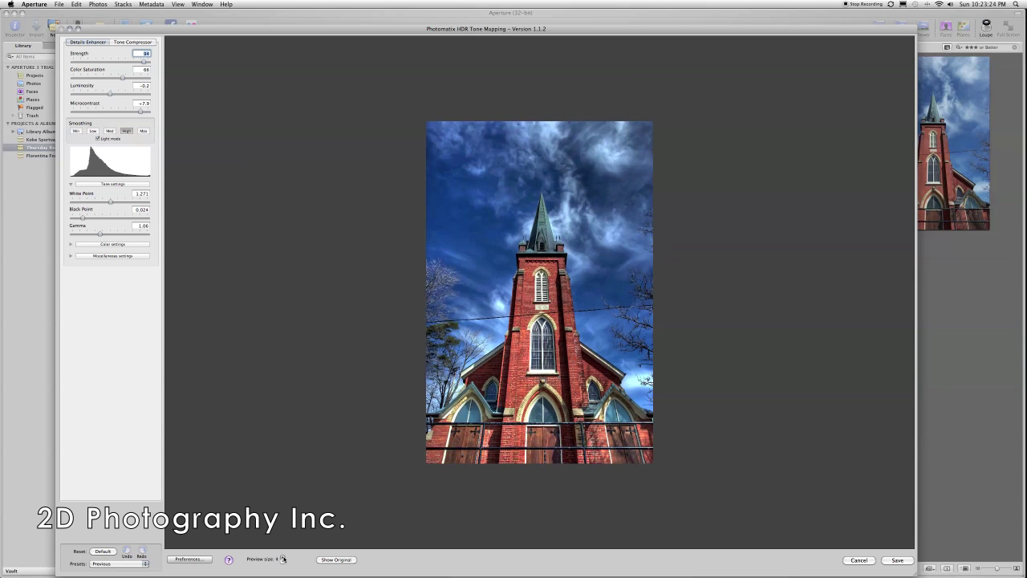
left_click(283, 557)
left_click(283, 557)
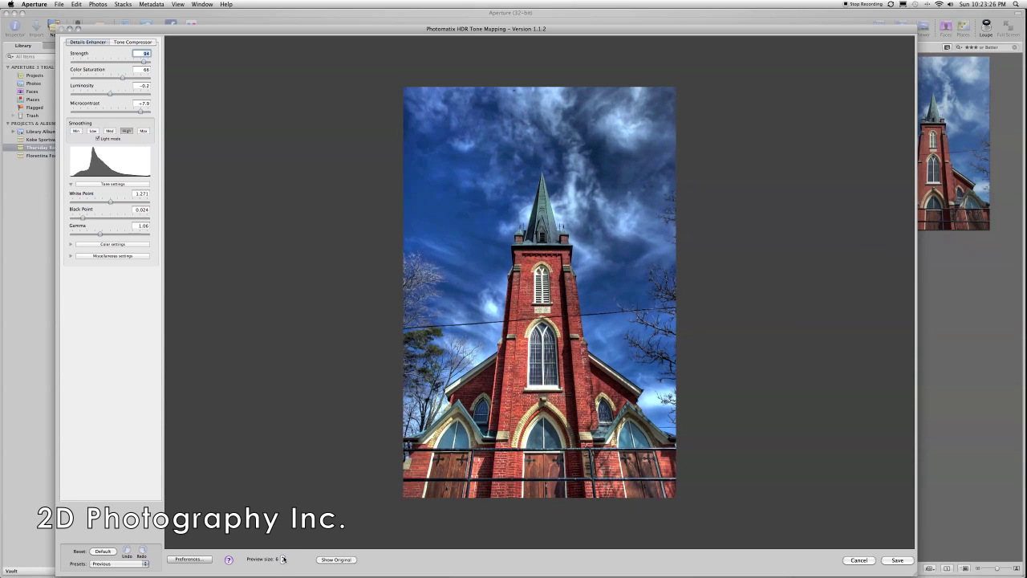
left_click(283, 557)
left_click(283, 557)
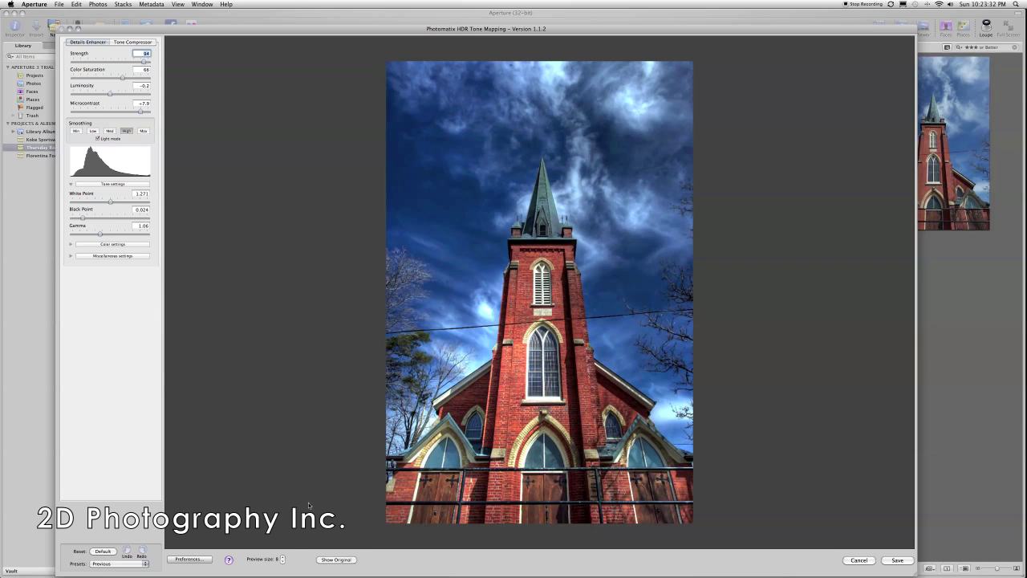
- Compare the tone-mapped preview with the original merged image twice, ending on the preview
left_click(336, 560)
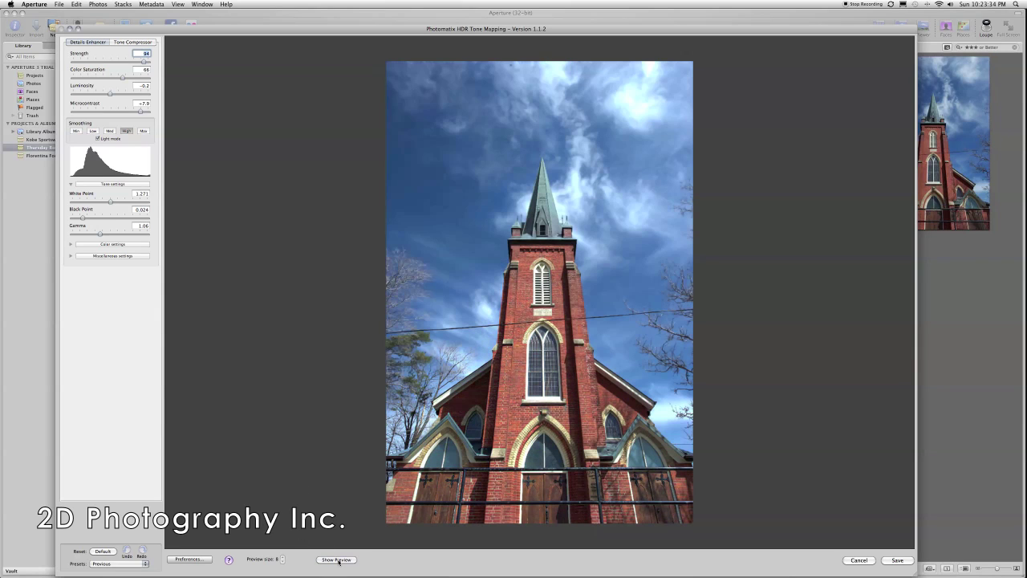
left_click(336, 559)
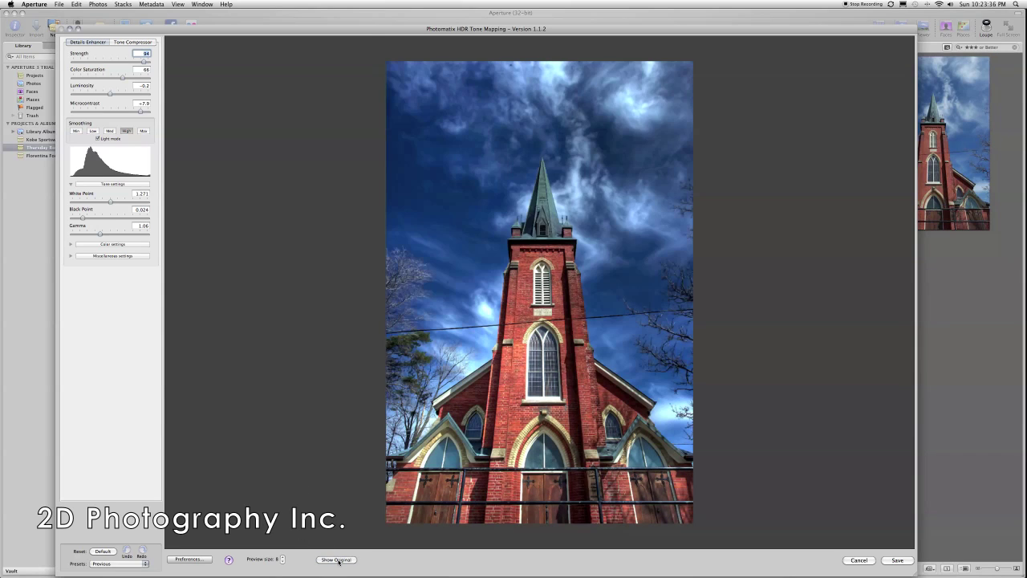
left_click(337, 559)
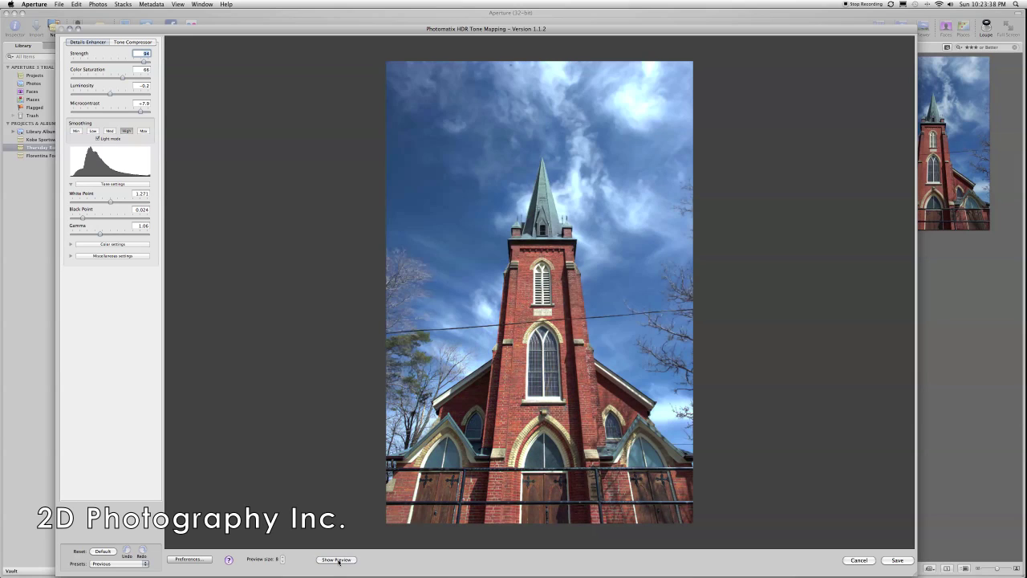
left_click(337, 559)
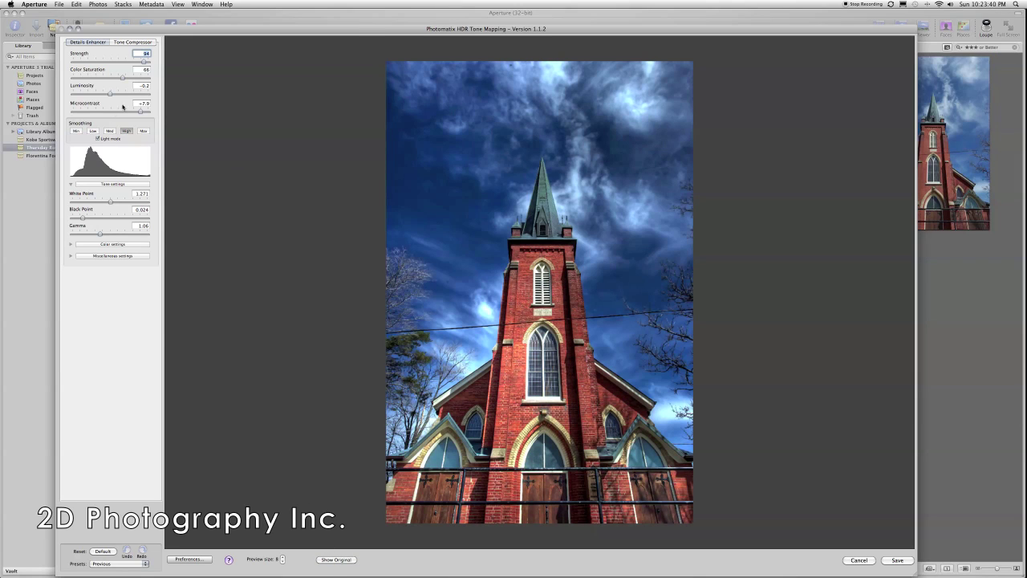
- Set the tone mapping Strength to 100 and, after trying both extremes, Color Saturation to 62
left_click_drag(145, 63, 151, 63)
left_click_drag(123, 78, 151, 81)
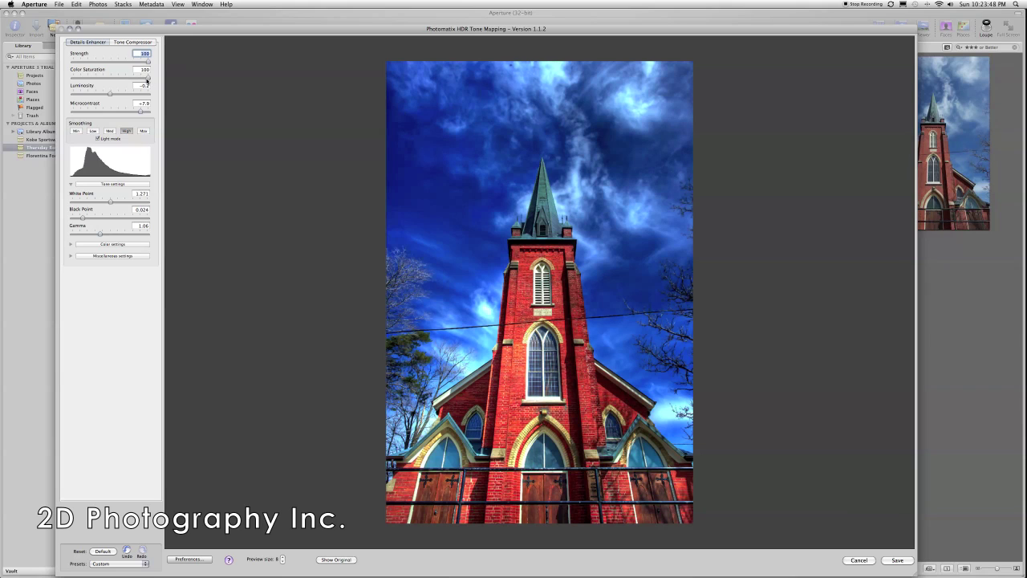
left_click_drag(151, 80, 96, 79)
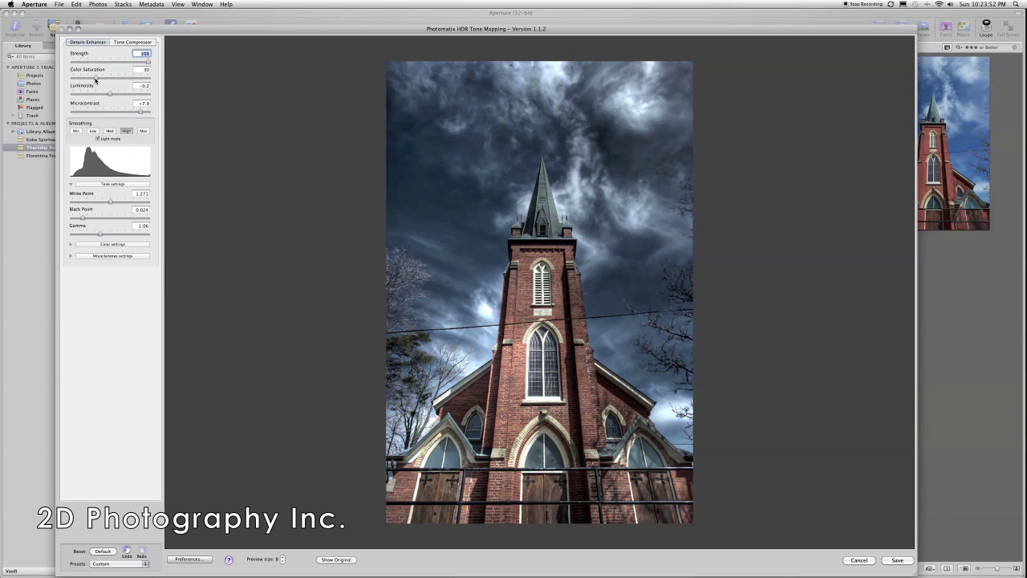
mouse_move(96, 79)
left_mouse_down()
mouse_move(114, 80)
mouse_move(82, 80)
left_mouse_up()
left_click_drag(82, 80, 119, 78)
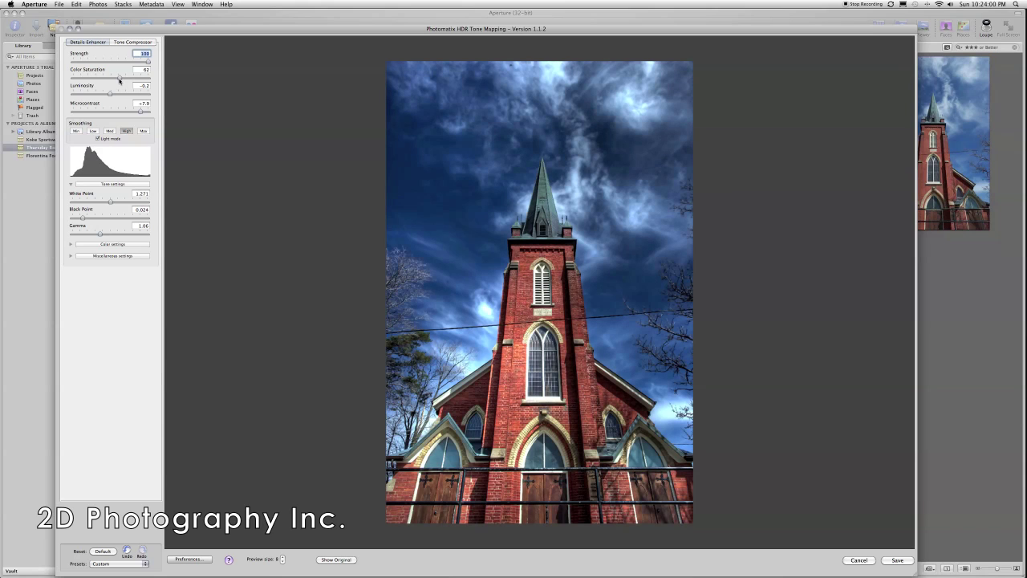
- Try the Luminosity extremes and set it to +0.4, with Microcontrast at +6.7
left_click_drag(111, 94, 152, 97)
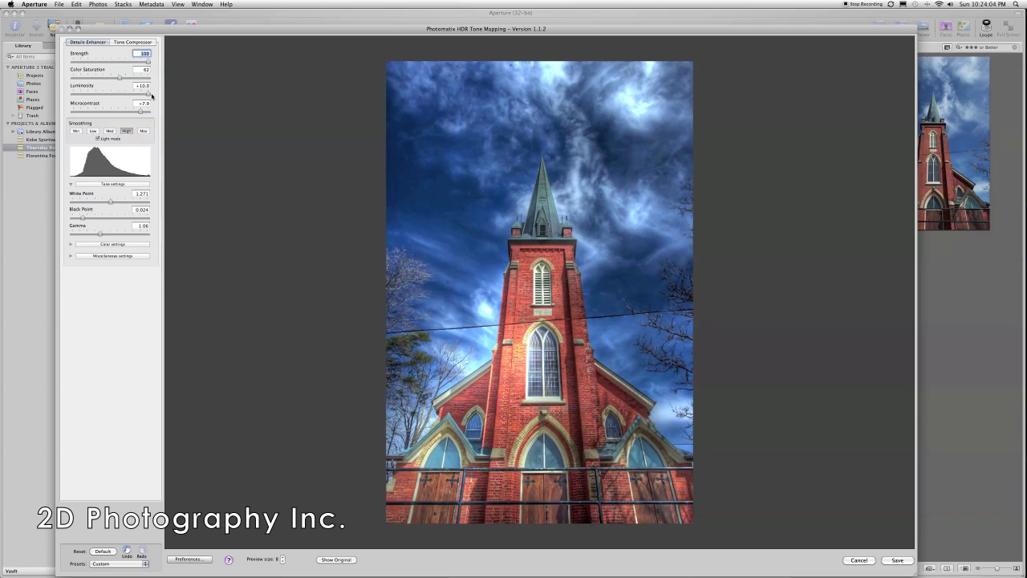
left_click_drag(150, 95, 72, 99)
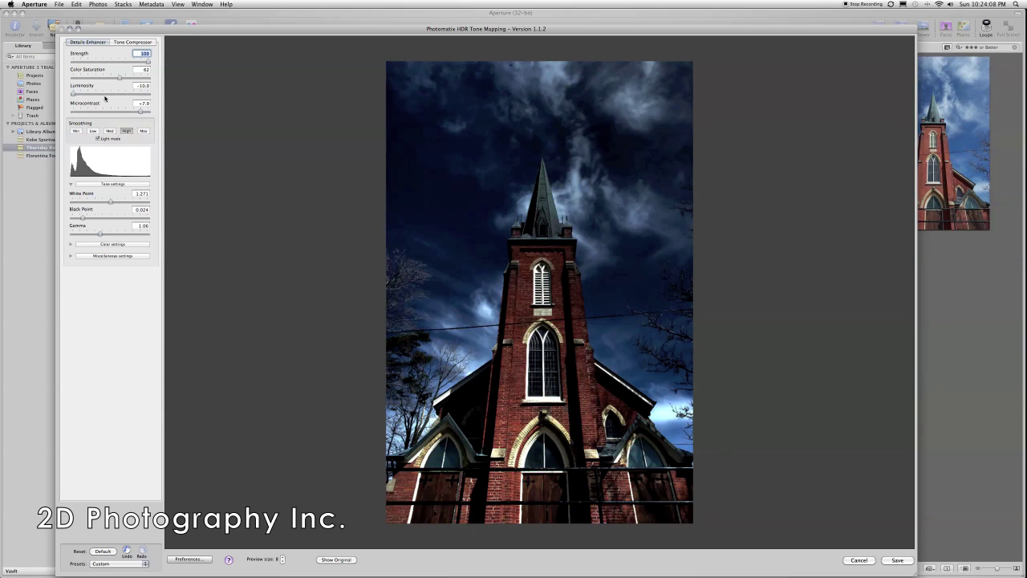
left_click_drag(106, 96, 113, 94)
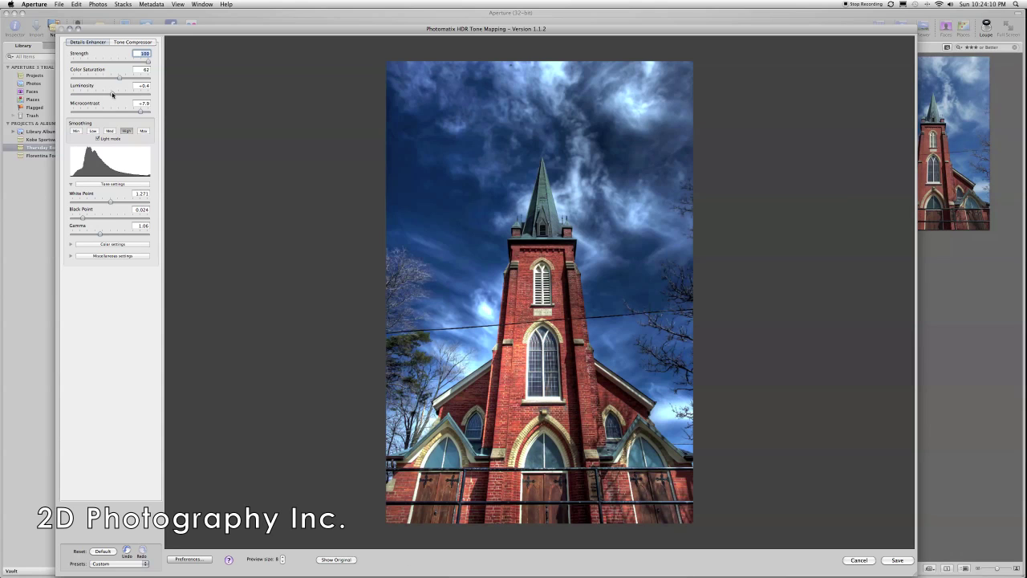
left_click_drag(141, 107, 152, 115)
mouse_move(139, 113)
left_mouse_down()
mouse_move(69, 113)
mouse_move(138, 114)
left_mouse_up()
- Set White Point to 1.692, Black Point to 0.062 and Gamma to 1.06, and save the tone-mapped image
left_click(87, 218)
left_click(114, 201)
left_click(130, 233)
left_click(78, 234)
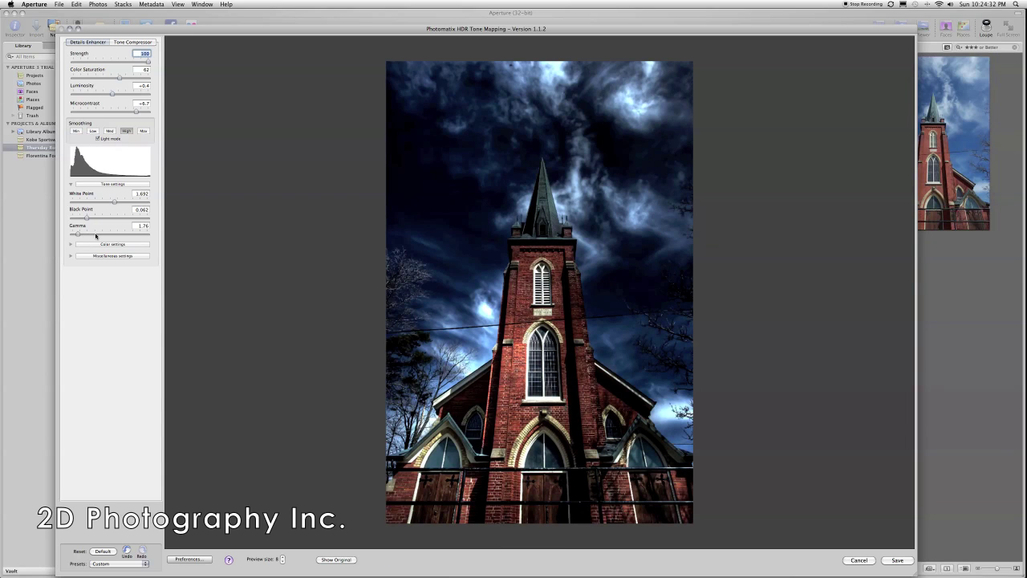
left_click(83, 234)
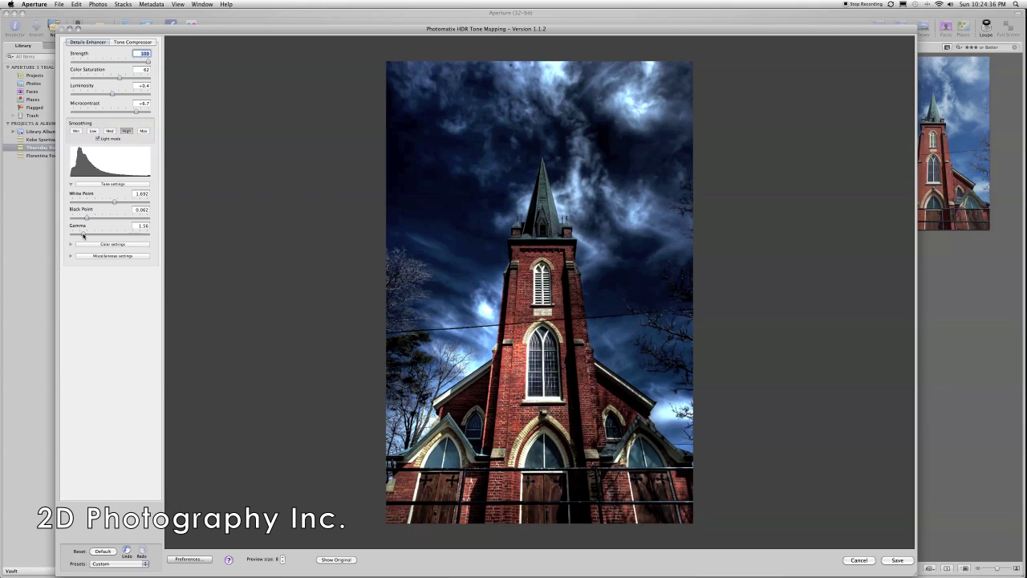
left_click_drag(82, 234, 97, 234)
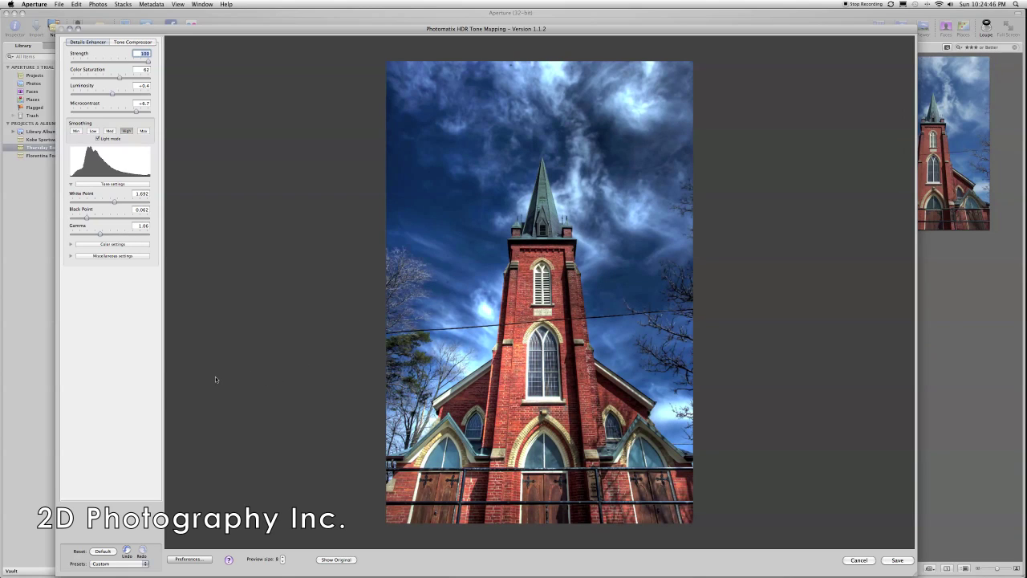
left_click(896, 560)
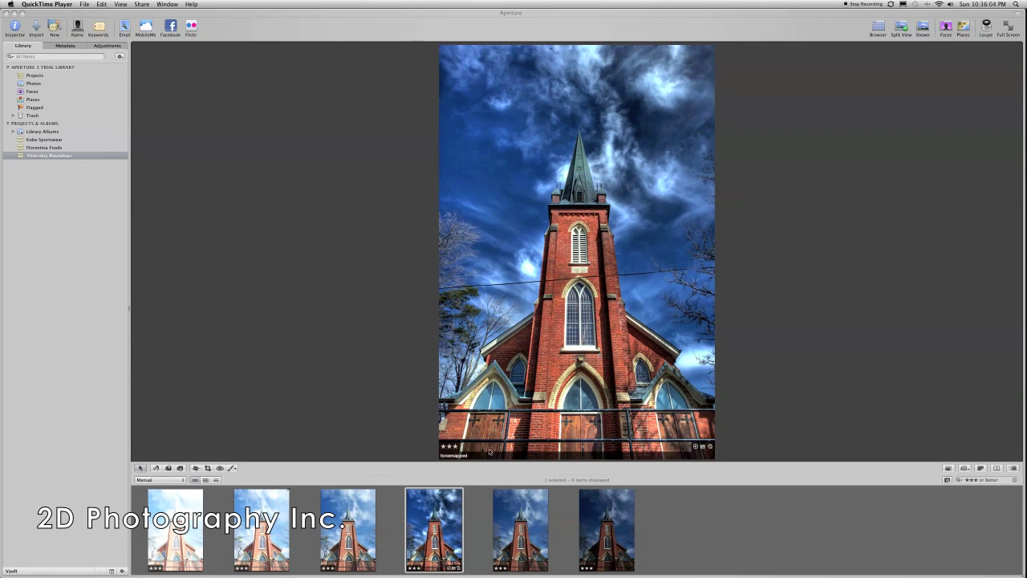
- View the tonemapped photo at 100% and retouch the dark spot in the sky beside the tower in Repair mode
left_click(548, 386)
key("v")
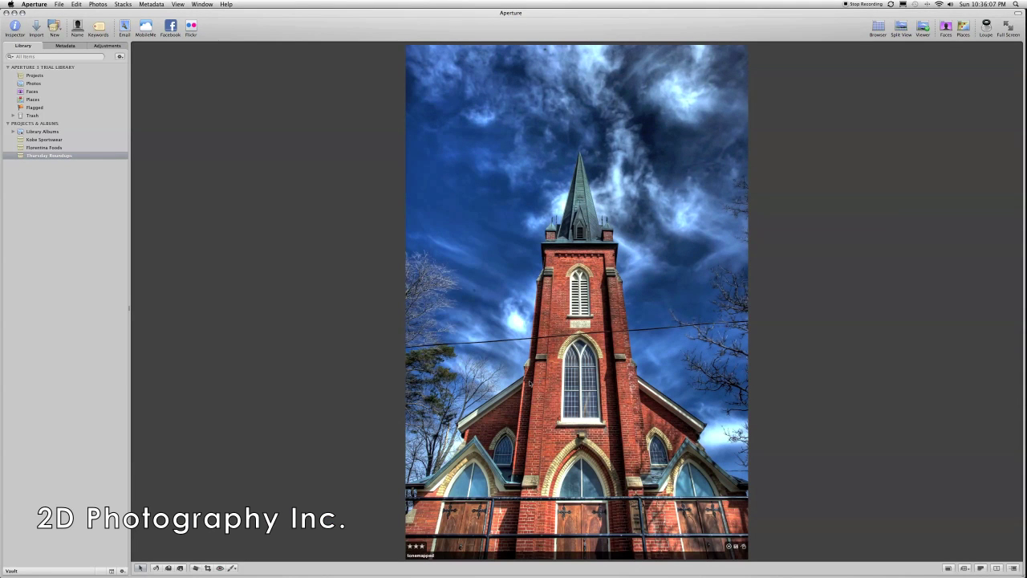
mouse_move(471, 291)
key("z")
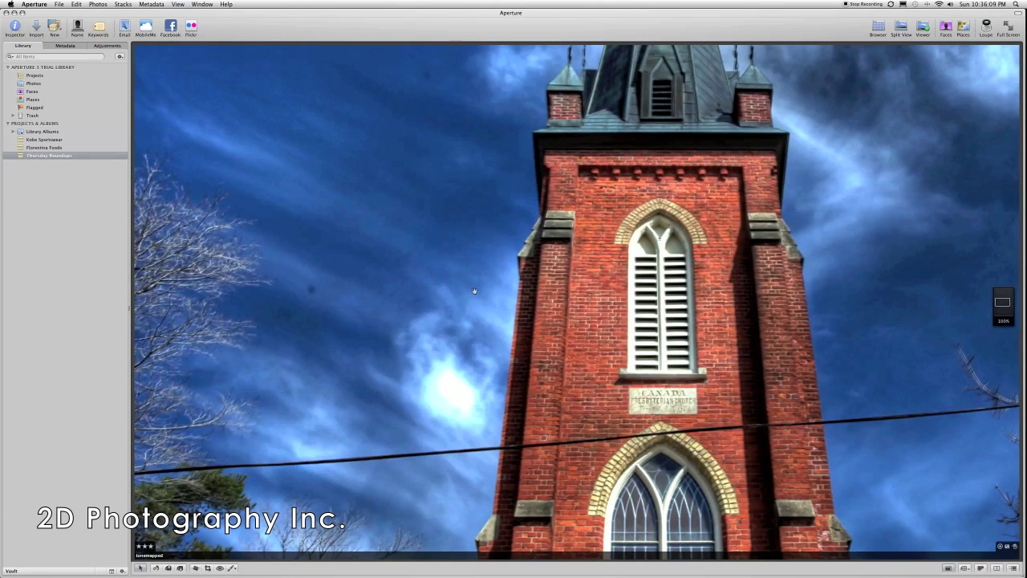
key("x")
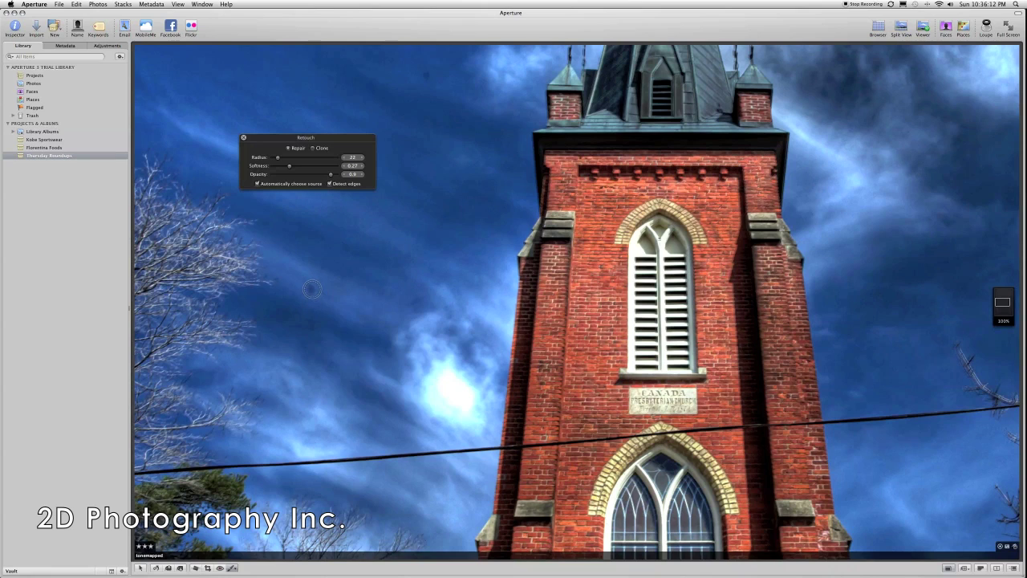
left_click(312, 289)
left_click(312, 291)
left_click(311, 300)
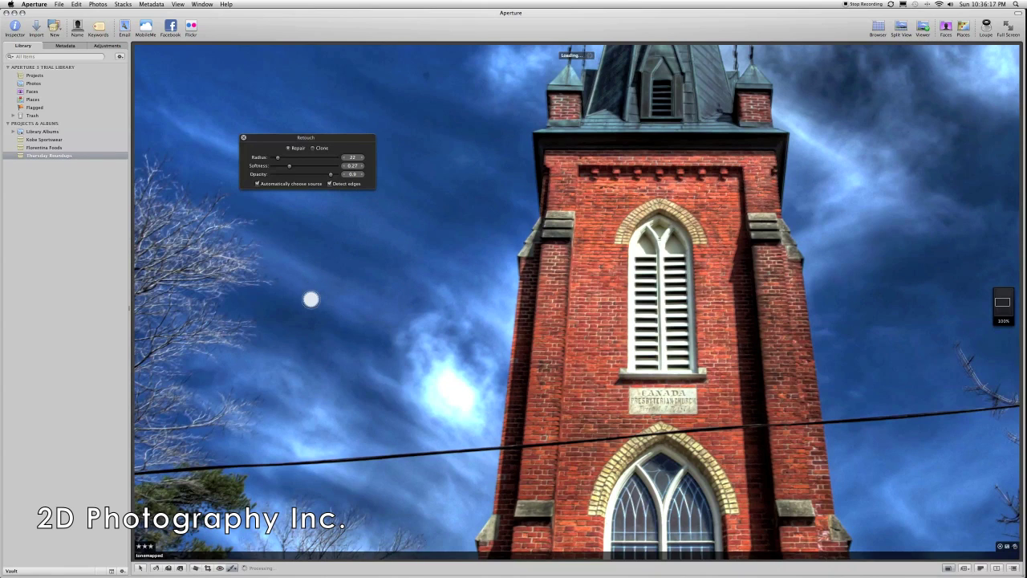
- Turn off automatic source selection and repair the leftover sky blemish using the clean sky just above it as source
left_click(280, 186)
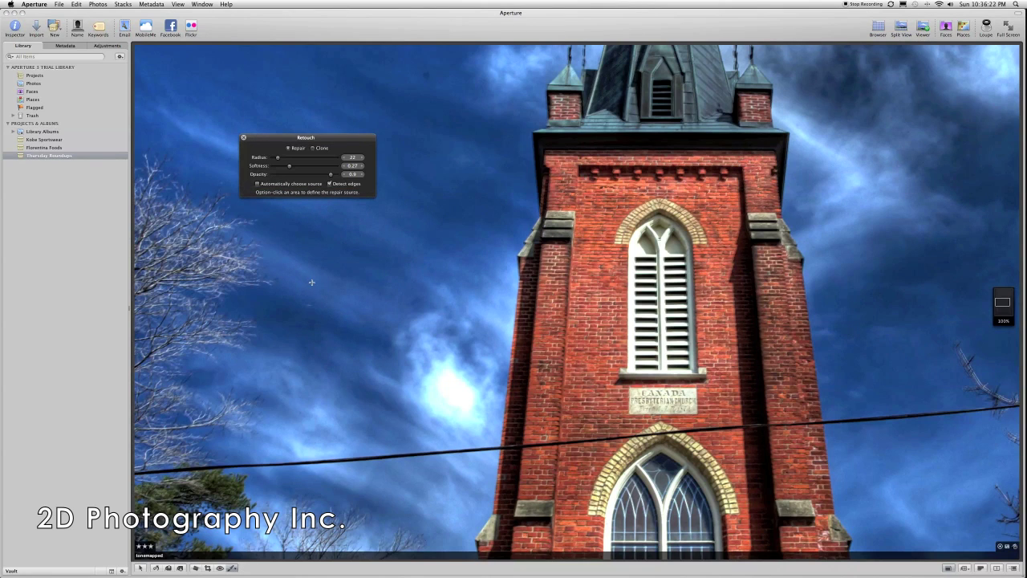
left_click(312, 282, "alt")
left_click(309, 301)
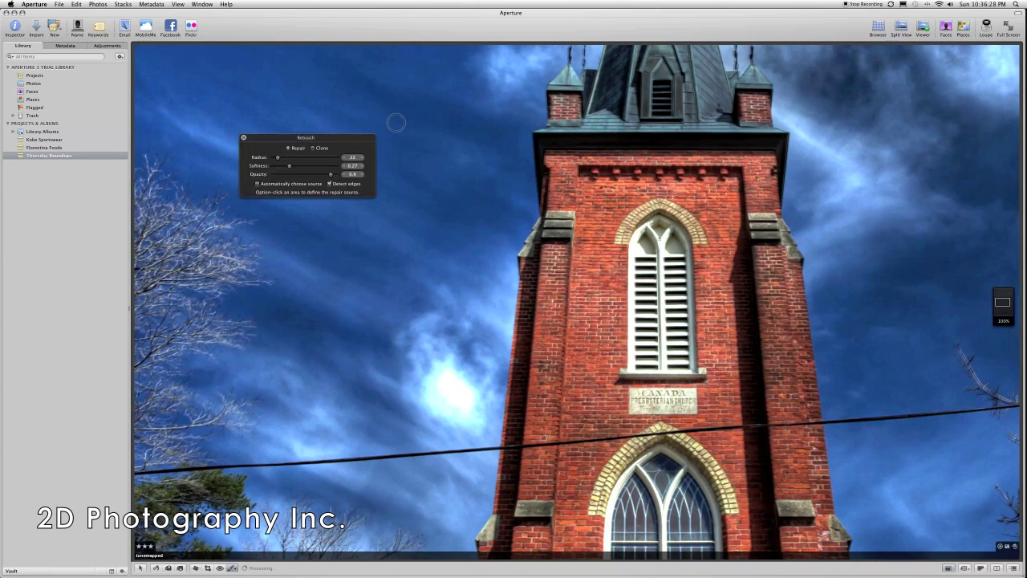
- Repair away the section of power line crossing the sky between the tower's left edge and the evergreen tree
key("z")
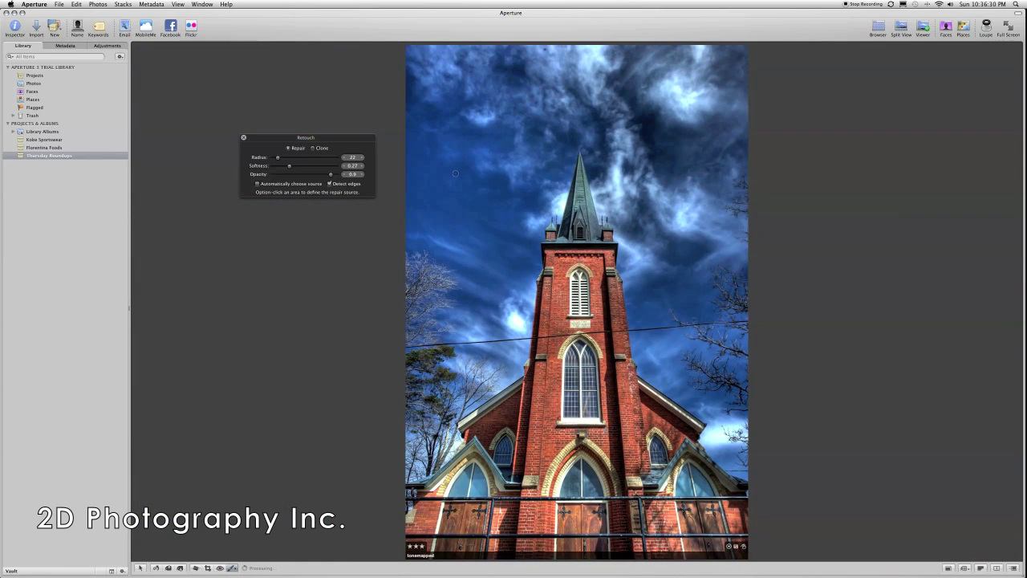
key("z")
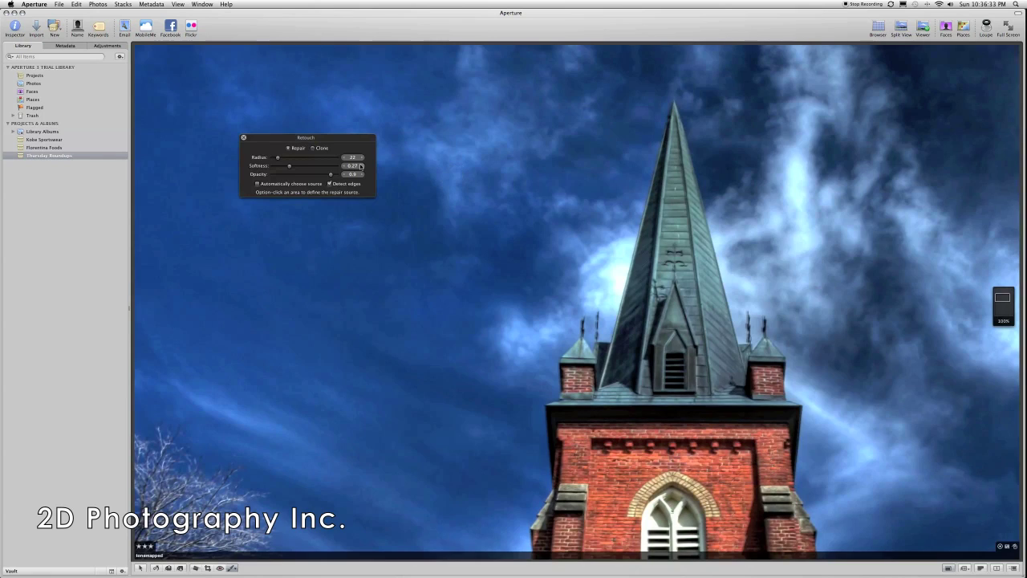
left_click_drag(321, 140, 291, 235)
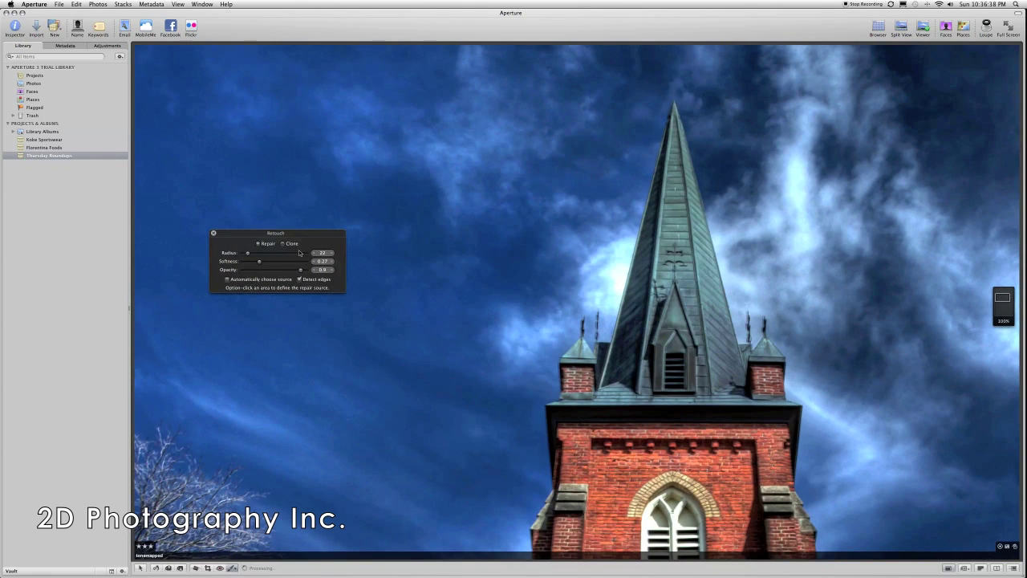
key("z")
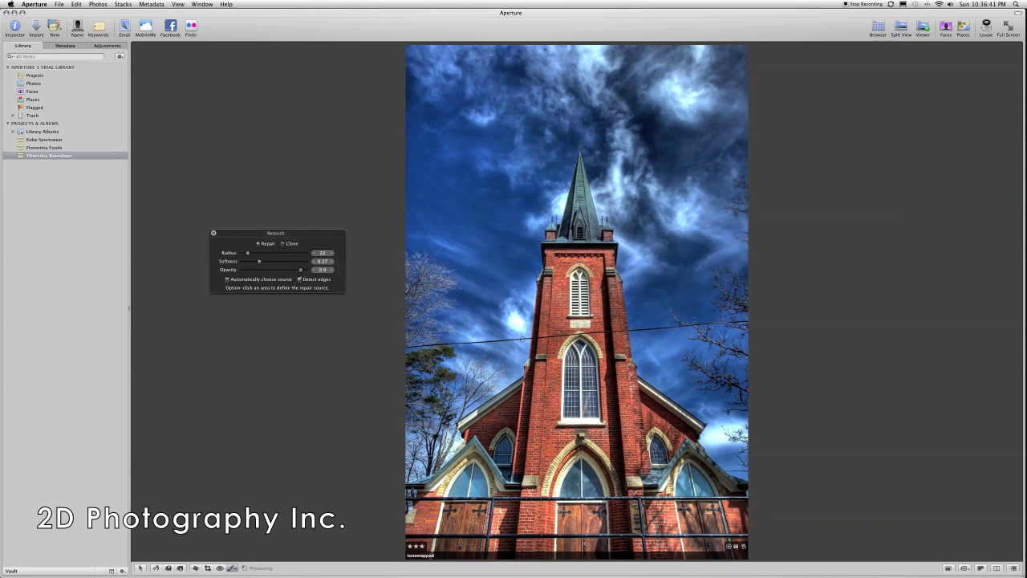
key("z")
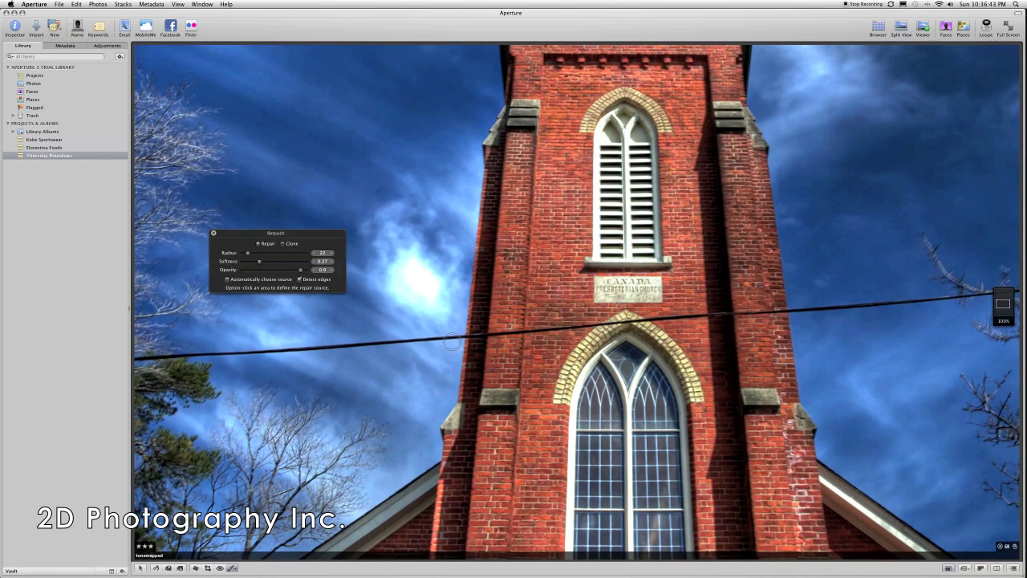
left_click_drag(452, 341, 223, 354)
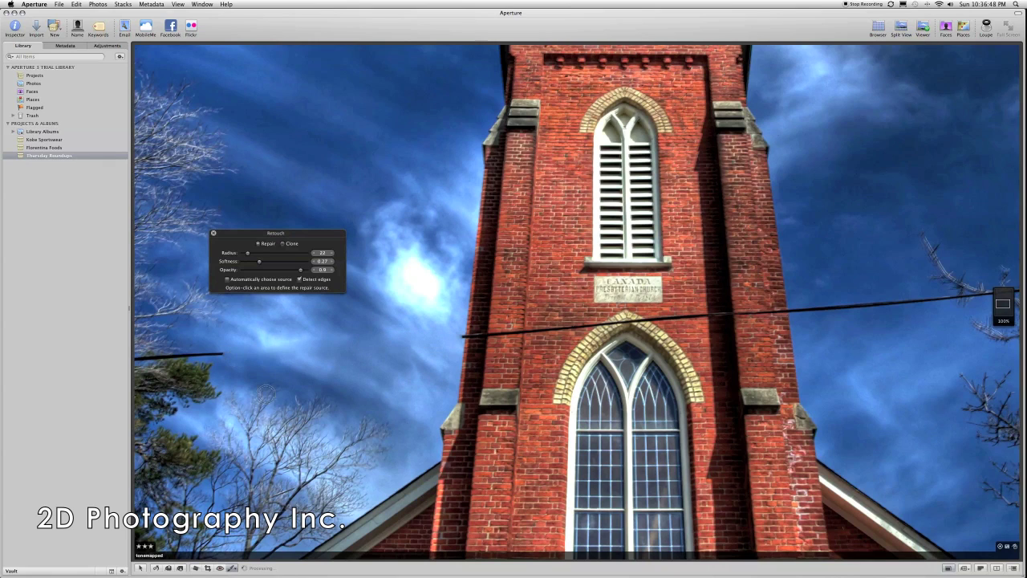
- Undo the last power line repair and redo it between tower and evergreen with Radius 14 and Softness 0.53
scroll(264, 382, "down", 3)
key("super+z")
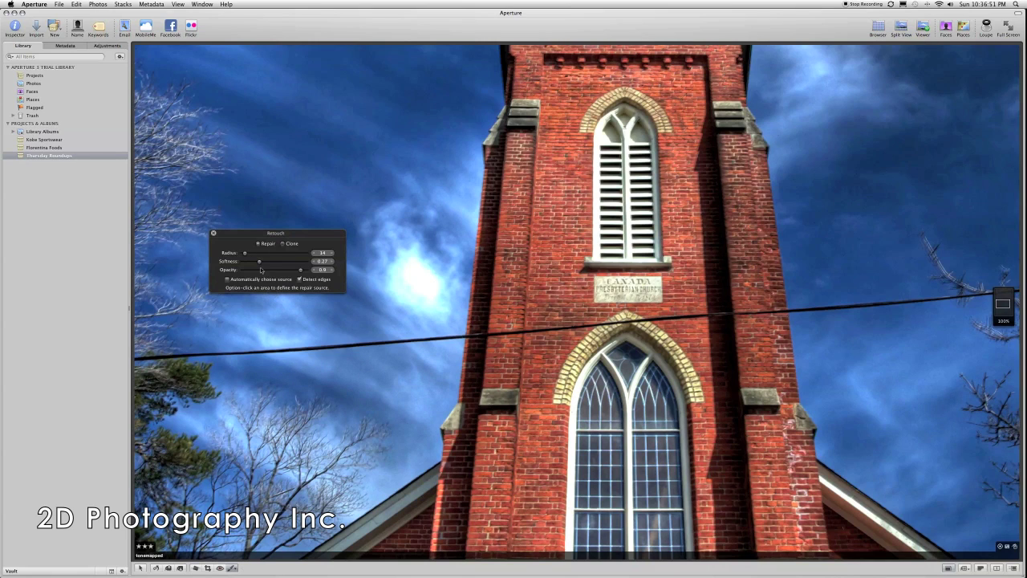
left_click_drag(259, 263, 276, 262)
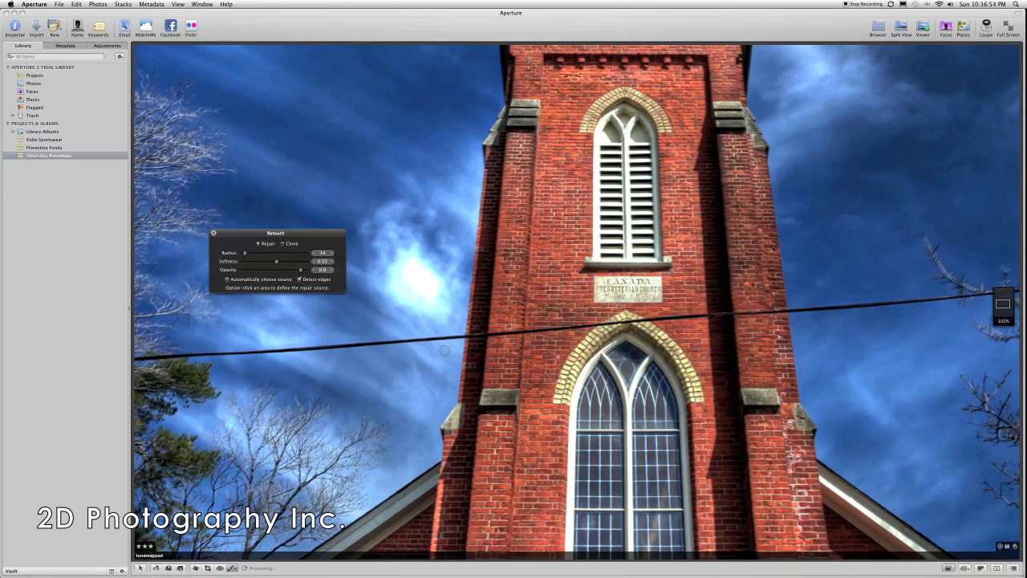
left_click_drag(458, 336, 239, 353)
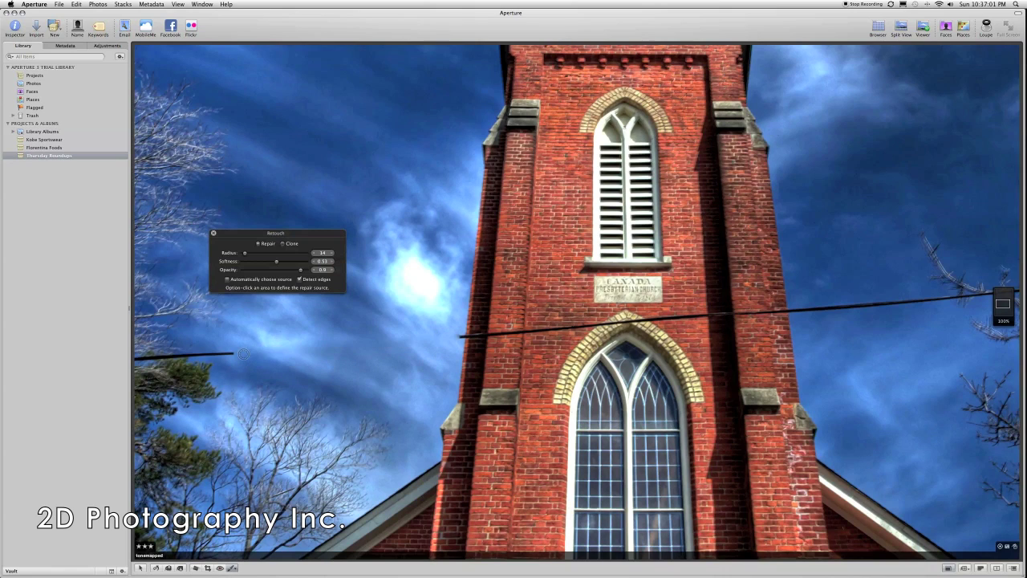
left_click_drag(239, 353, 196, 354)
- Repair away the remaining power line above the evergreen at the photo's left edge, sampling the sky just above it
key("z")
key("z")
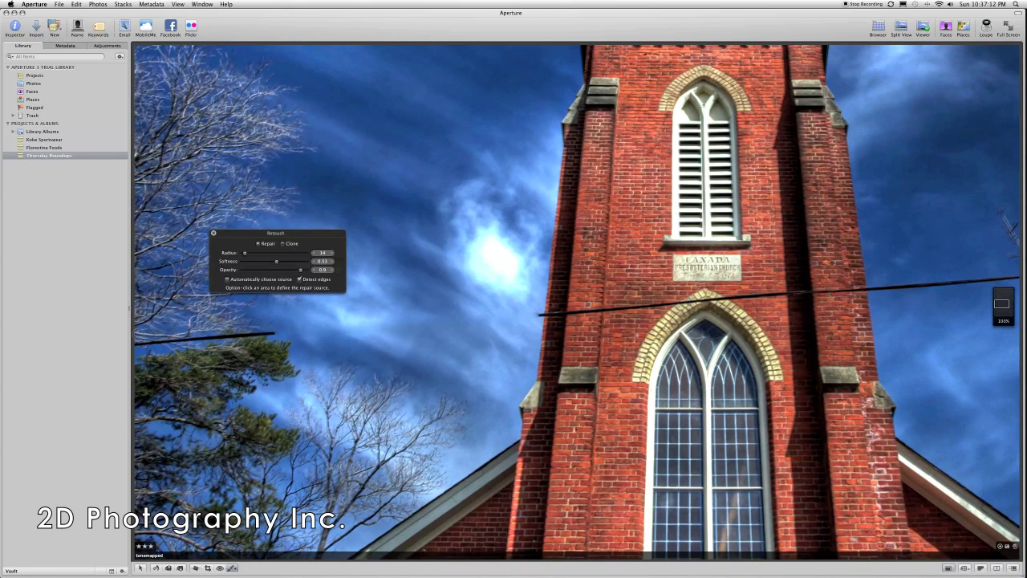
left_click(138, 332, "alt")
scroll(138, 344, "up", 2)
left_click_drag(138, 343, 167, 342)
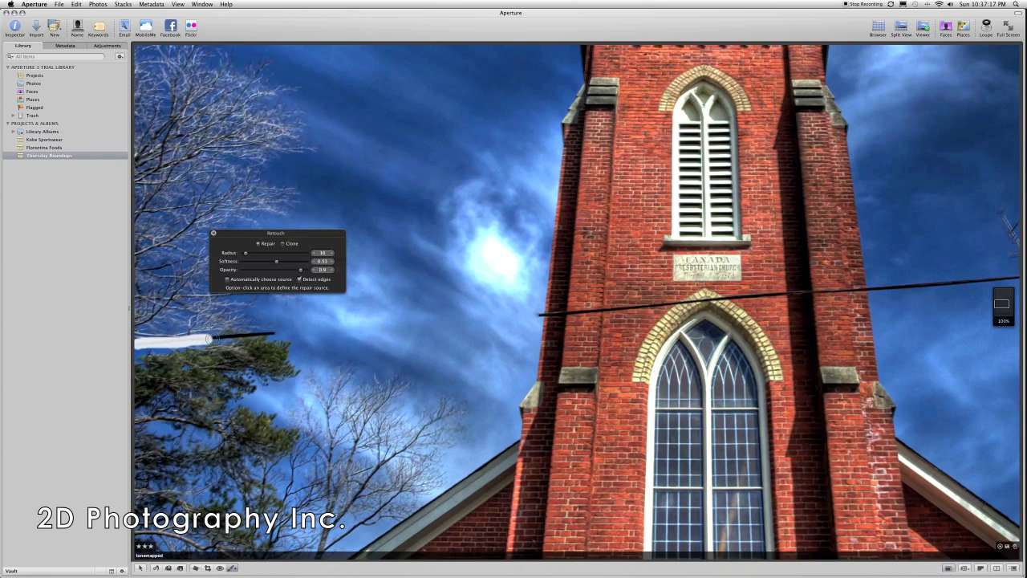
left_click_drag(208, 340, 275, 334)
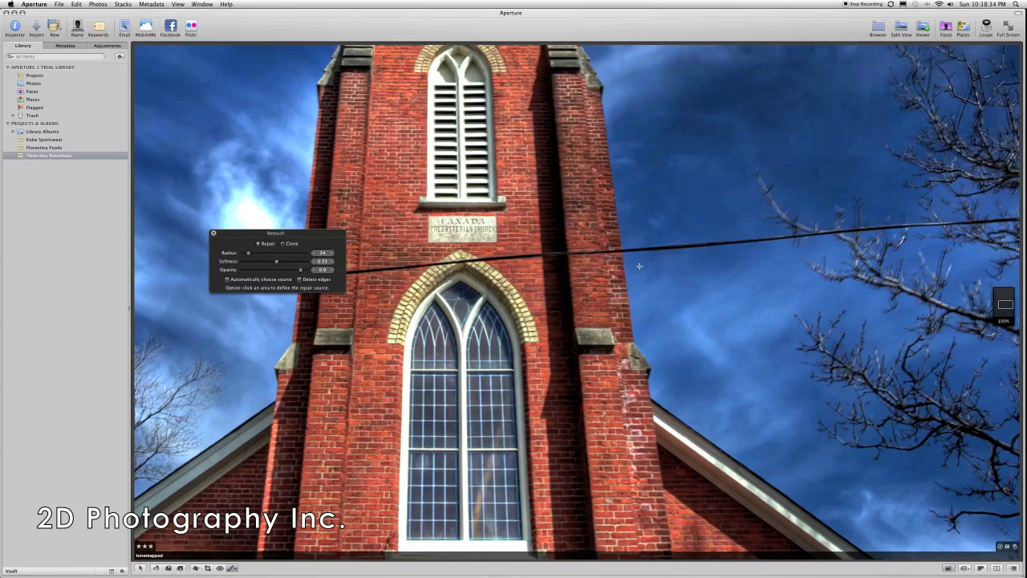
- Repair away the power line right of the tower, using Softness 0.91 and Opacity 0.73 for the section crossing the bare branches
left_click_drag(631, 250, 777, 245)
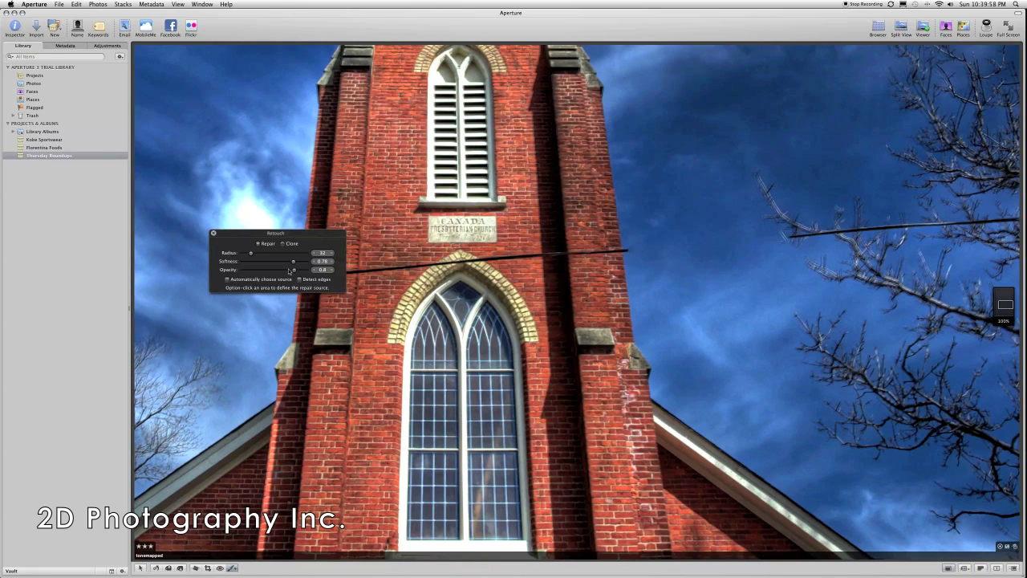
mouse_move(293, 261)
left_mouse_down()
mouse_move(301, 261)
mouse_move(290, 269)
left_mouse_up()
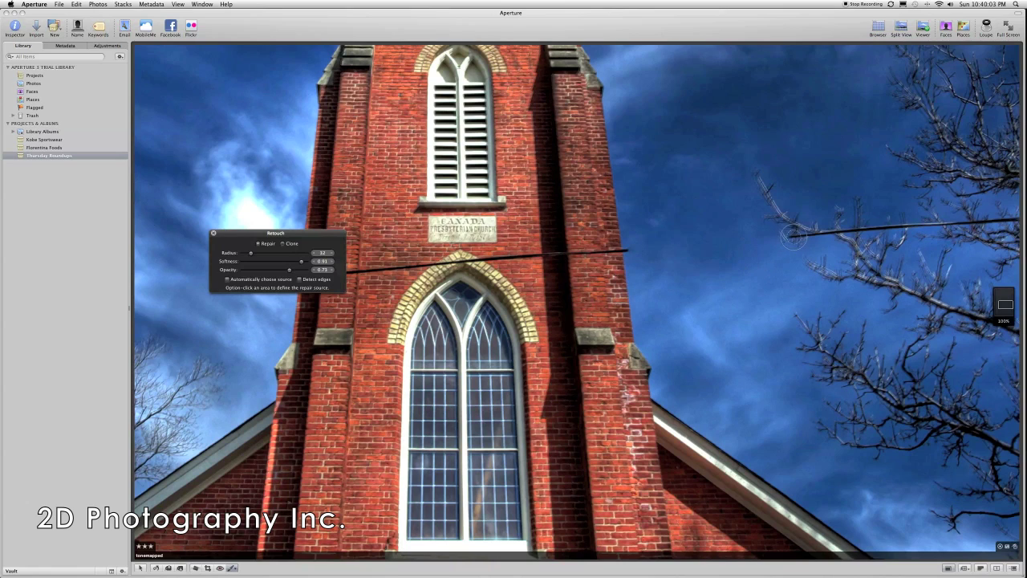
left_click(792, 218, "alt")
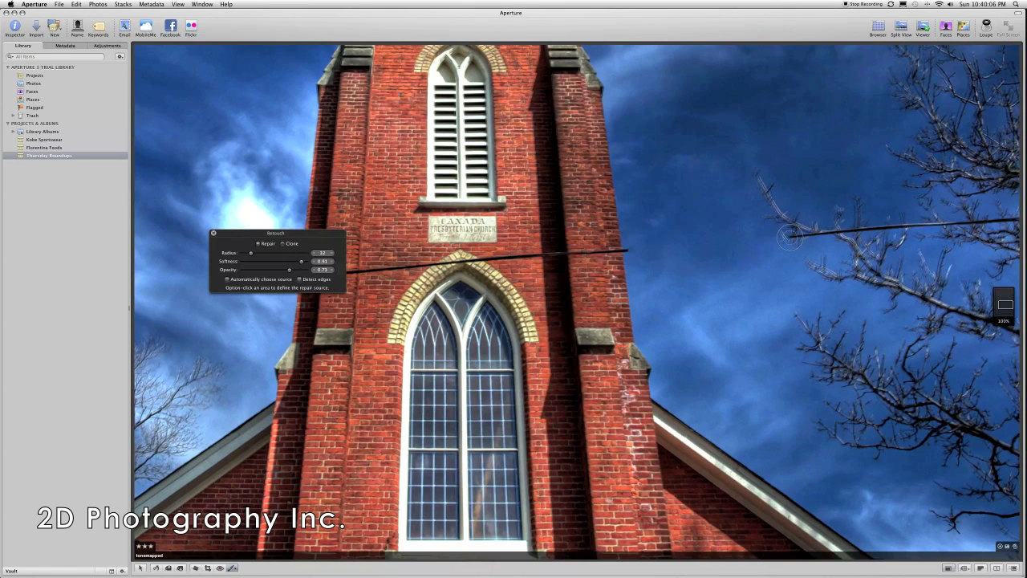
scroll(788, 236, "down", 4)
left_click_drag(789, 235, 1015, 221)
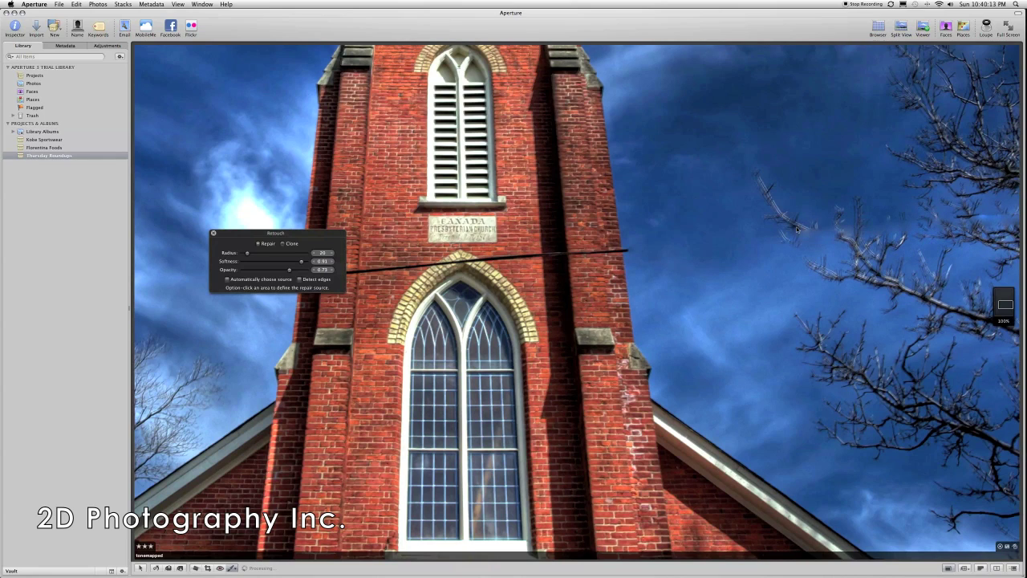
- Switch to Clone mode and clone over the leftover traces along the thin branch where the power line crossed it
left_click(286, 243)
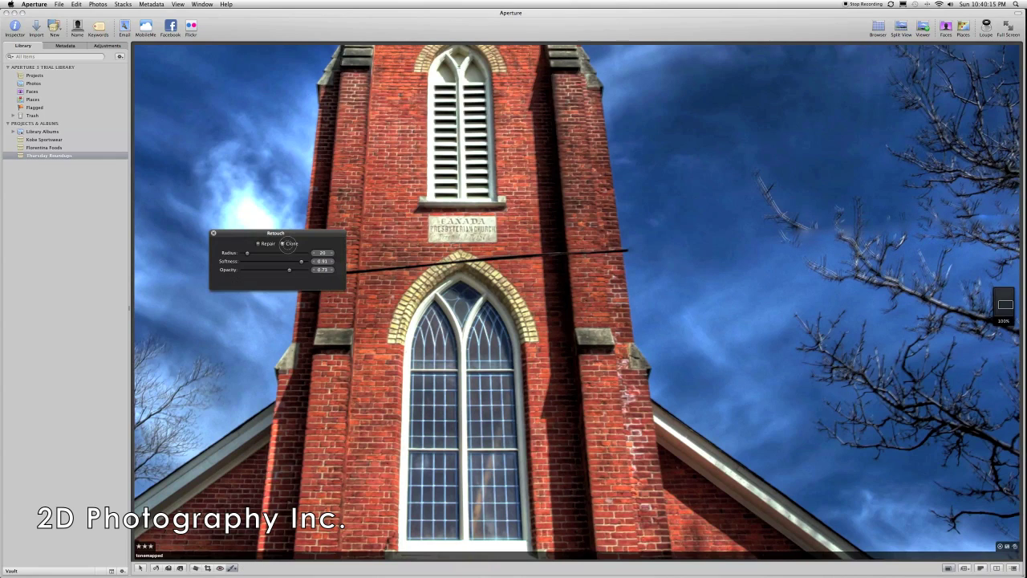
left_click(806, 217, "alt")
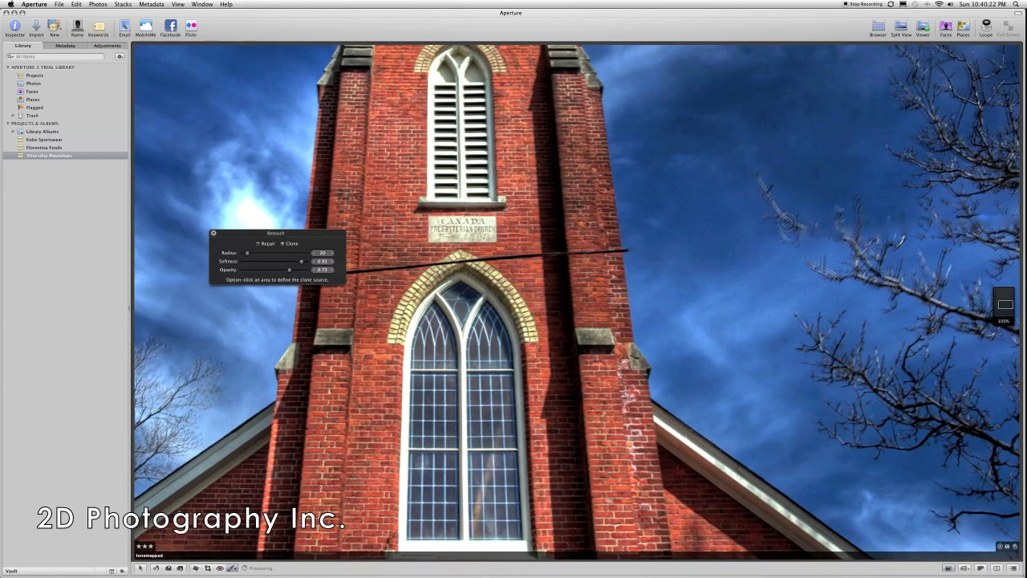
left_click_drag(787, 222, 863, 242)
- Clone over the damaged area of the bare branches near the photo's right edge with an enlarged brush, and close the retouch controls
scroll(775, 261, "up", 8)
scroll(979, 236, "down", 6)
key("z")
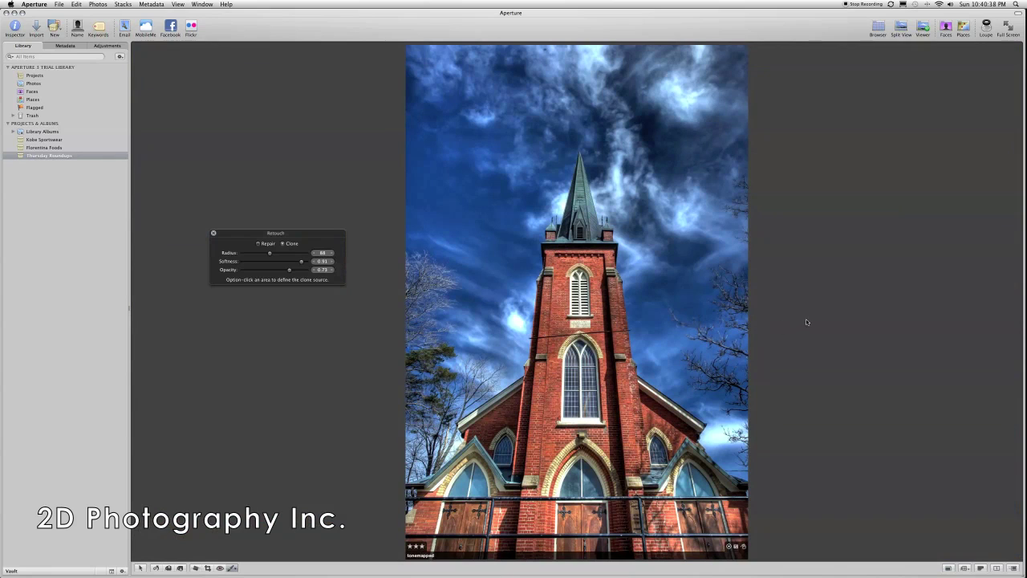
key("z")
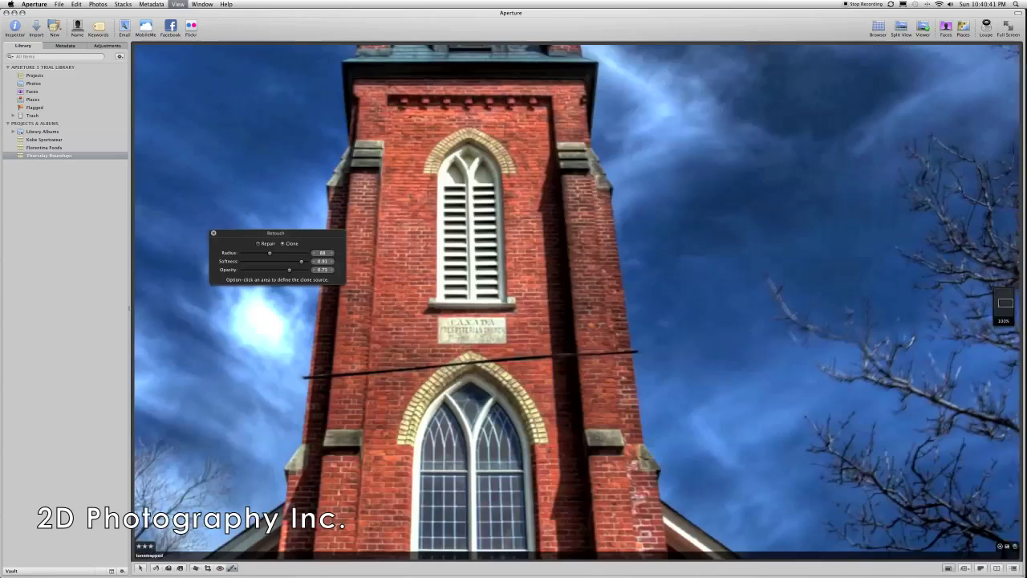
mouse_move(1002, 302)
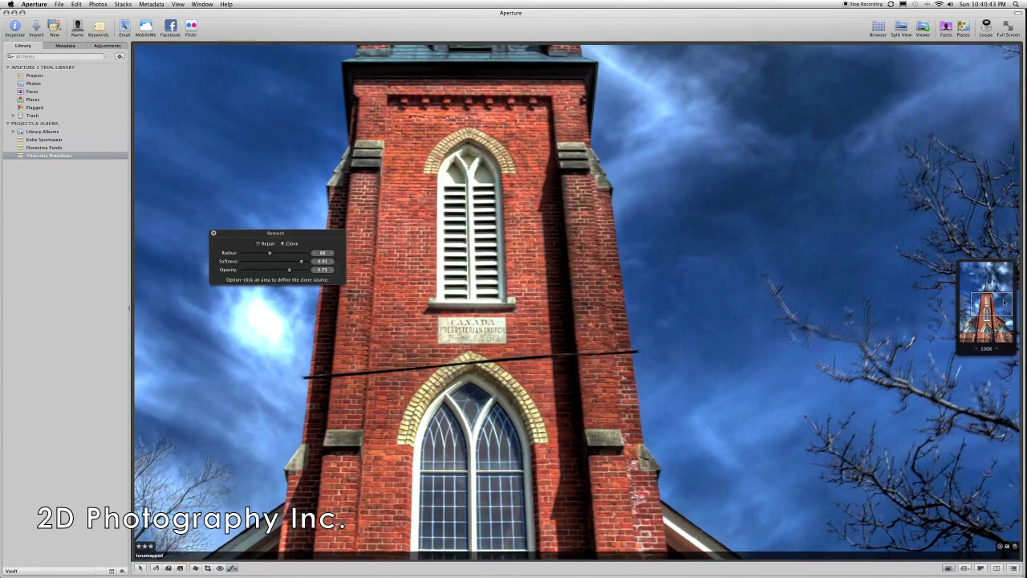
left_click_drag(1002, 302, 1002, 305)
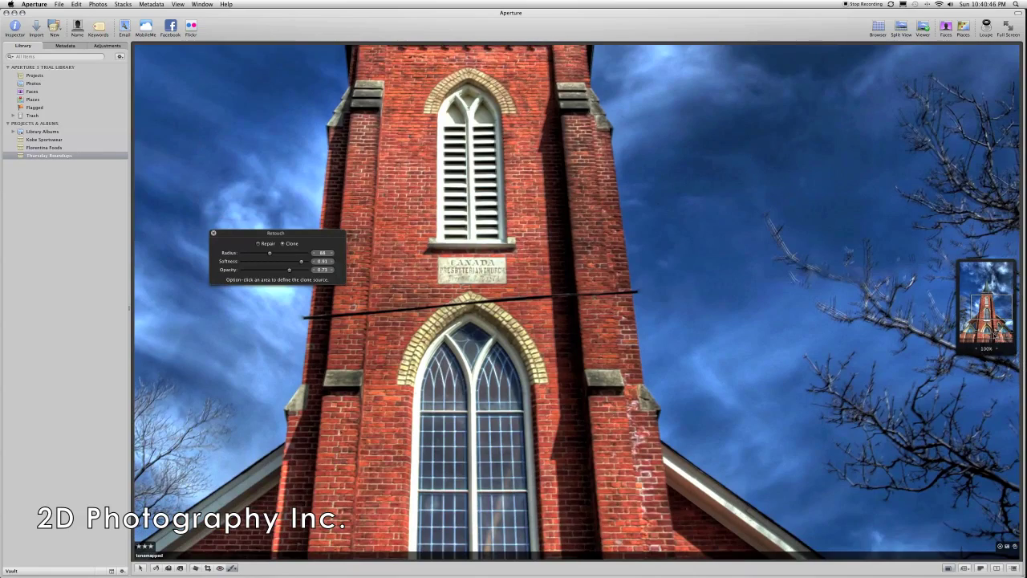
left_click_drag(994, 312, 990, 317)
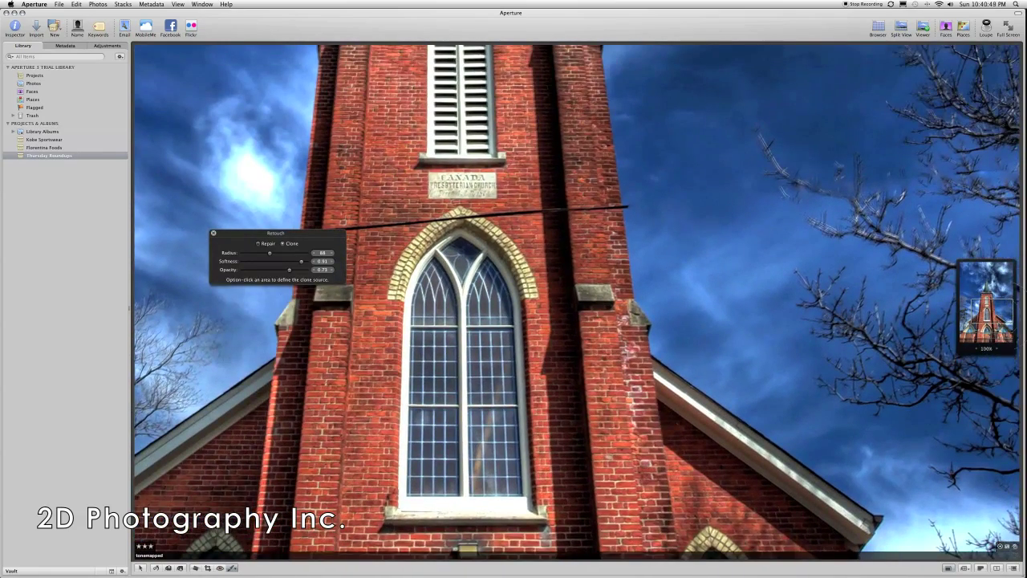
left_click(968, 170)
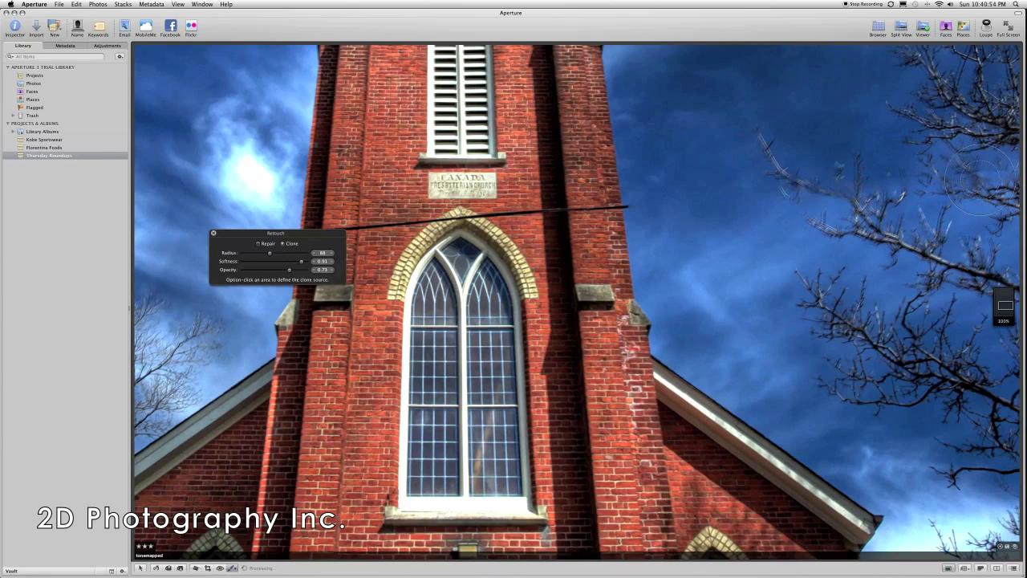
mouse_move(972, 172)
left_mouse_down()
mouse_move(1021, 183)
mouse_move(990, 189)
mouse_move(1008, 186)
mouse_move(1009, 201)
mouse_move(1000, 201)
mouse_move(1010, 217)
mouse_move(1006, 189)
mouse_move(977, 180)
left_mouse_up()
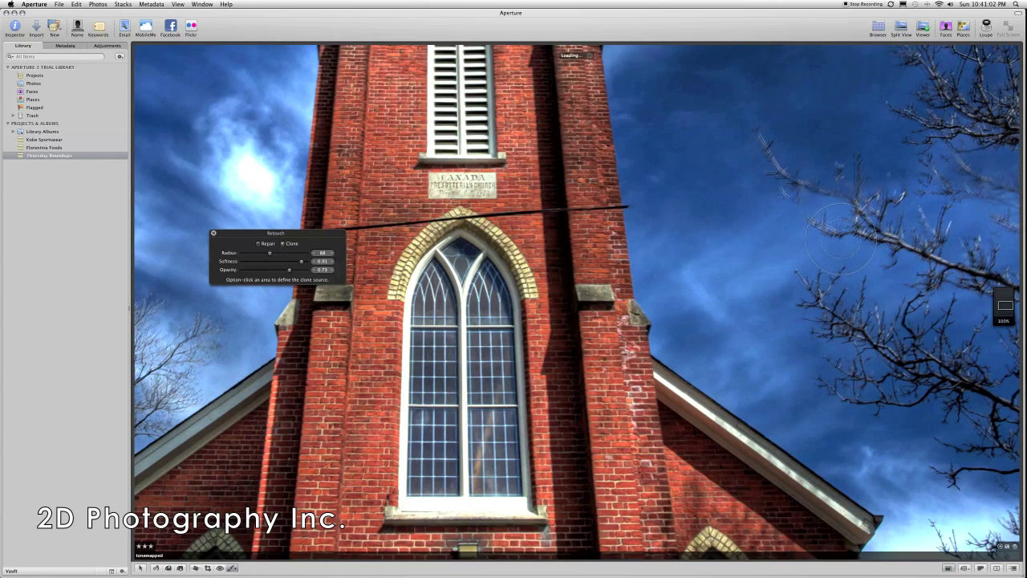
key("z")
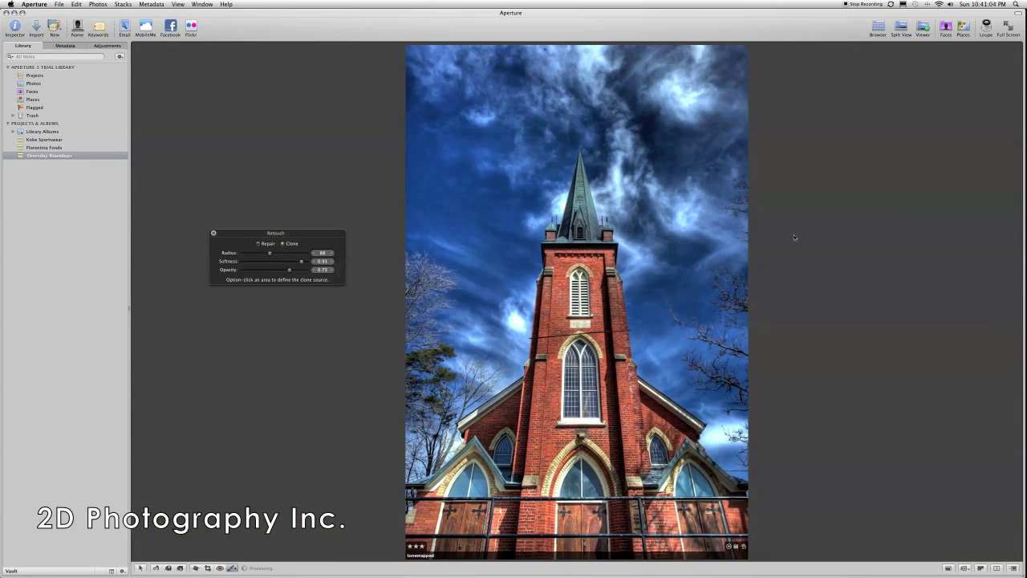
left_click(213, 233)
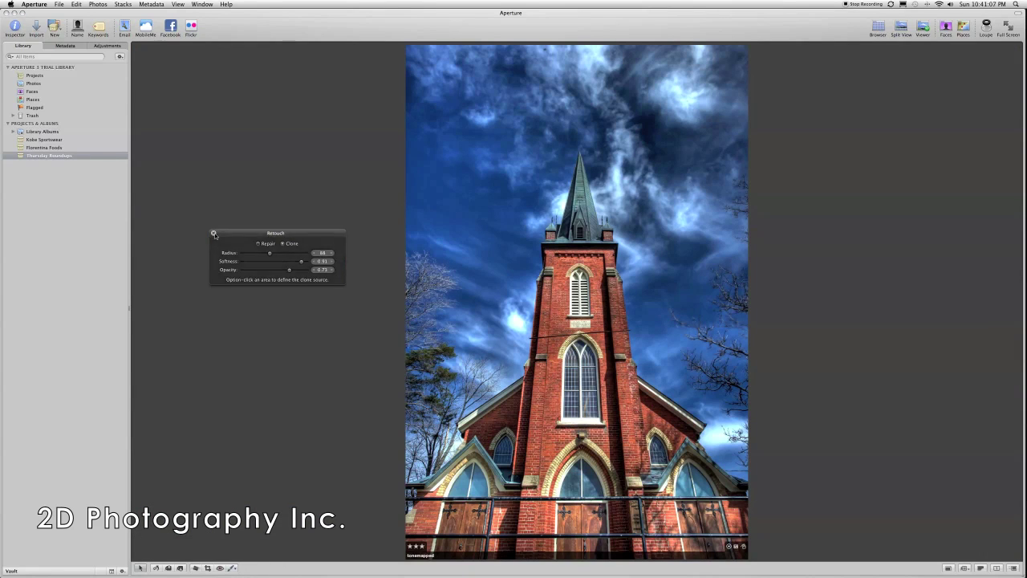
- Reopen the retouch tool for the tower's brickwork and set the clone brush to Radius 17, Softness 0.07 and Opacity 1
key("z")
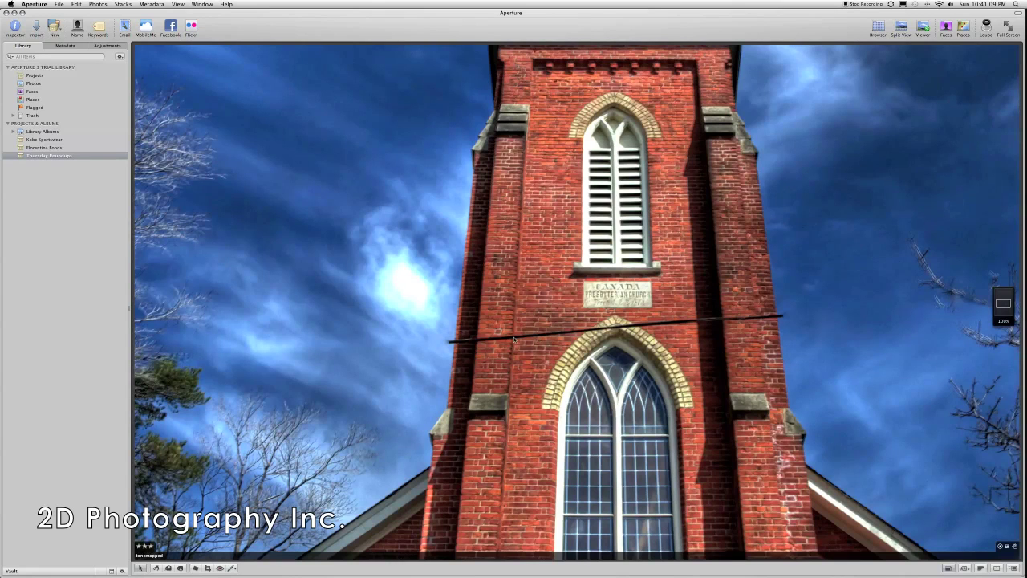
key("x")
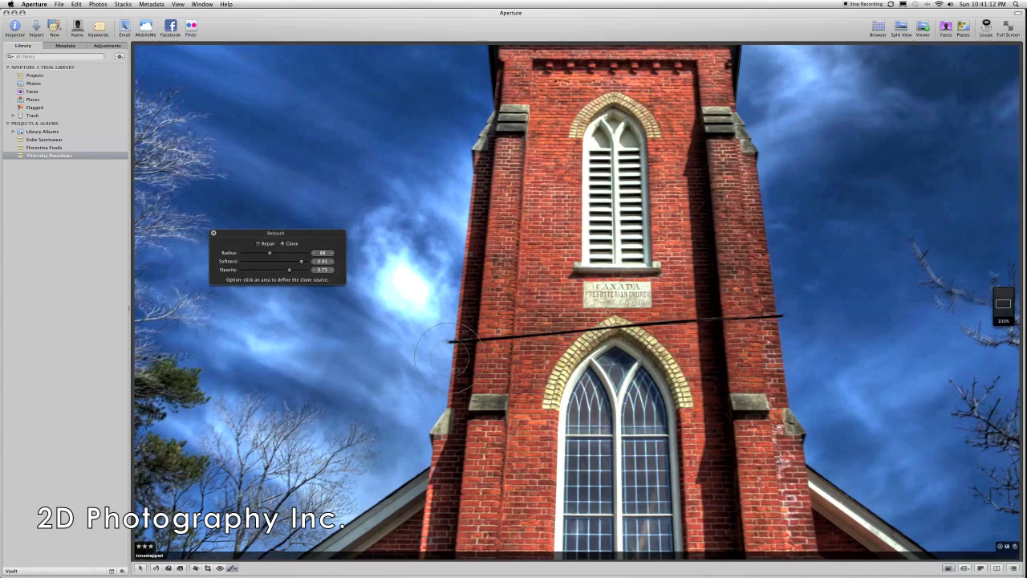
left_click(241, 261)
left_click_drag(239, 261, 245, 260)
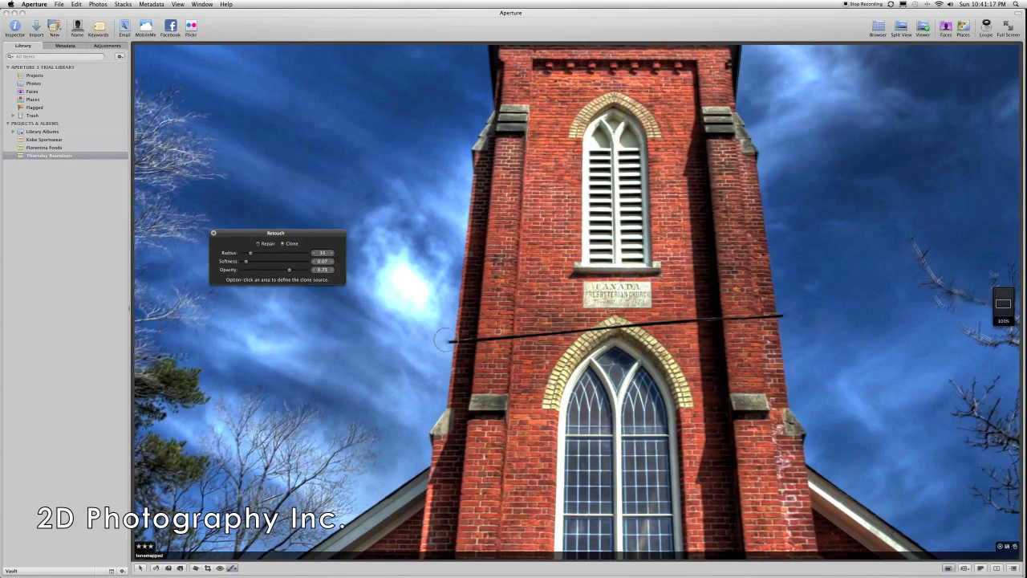
left_click(307, 270)
scroll(453, 343, "down", 3)
- Clone brick from just above over the power line on the tower, working from both edges inward to the window arch
left_click(457, 324, "alt")
left_click(455, 341)
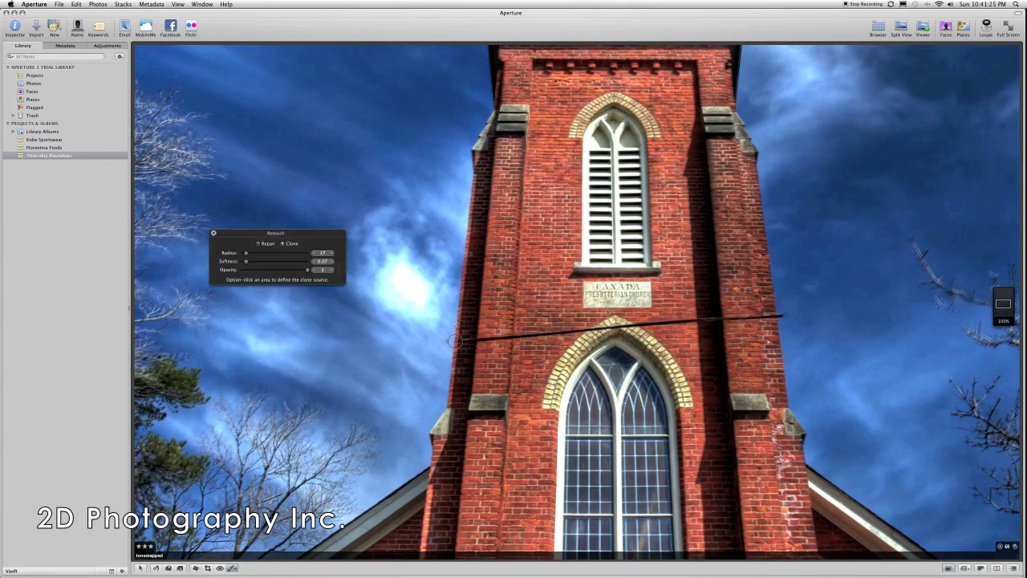
mouse_move(455, 341)
left_mouse_down()
mouse_move(562, 335)
mouse_move(574, 310)
left_mouse_up()
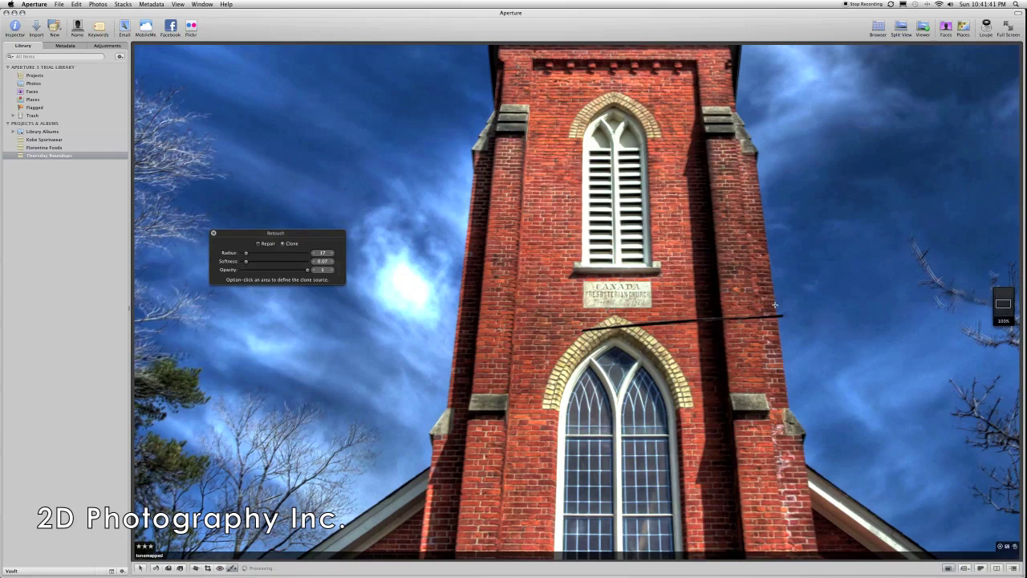
left_click(779, 314)
left_click_drag(779, 315, 660, 322)
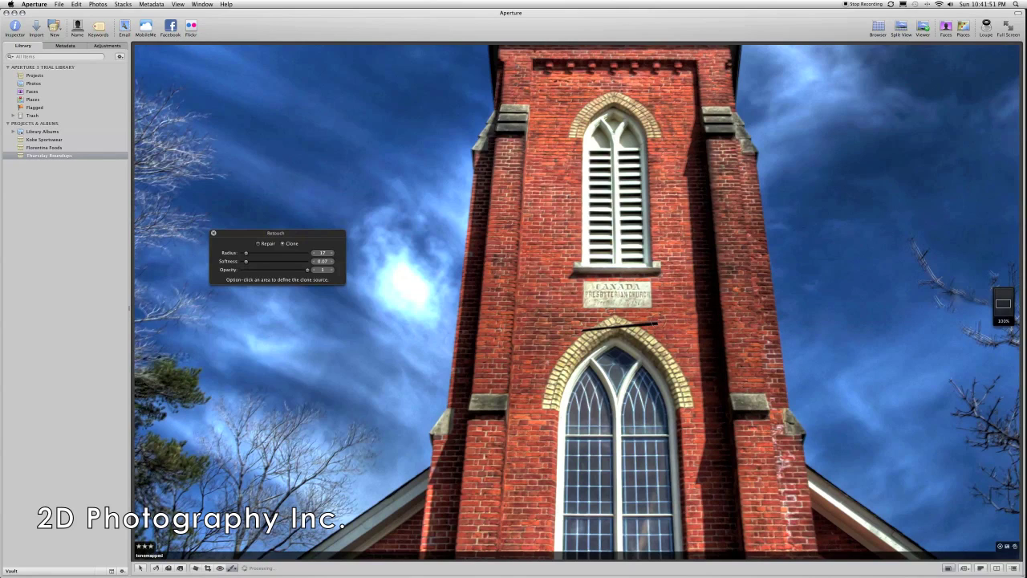
left_click_drag(658, 321, 645, 323)
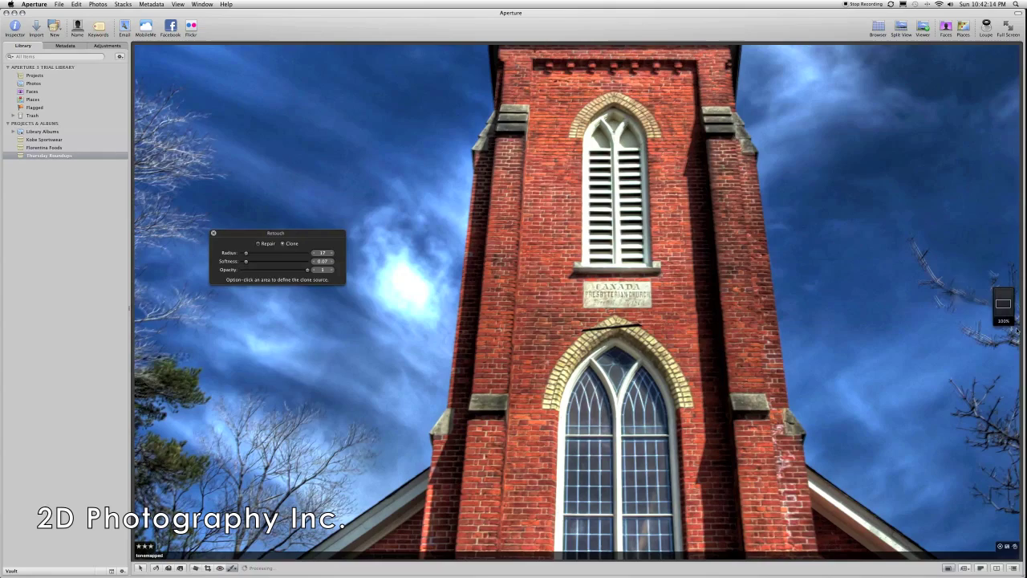
- Enlarge the view of the window arch, clone away the last piece of power line across its yellow bricks, and leave the retouch tool
mouse_move(999, 337)
scroll(996, 348, "up", 5)
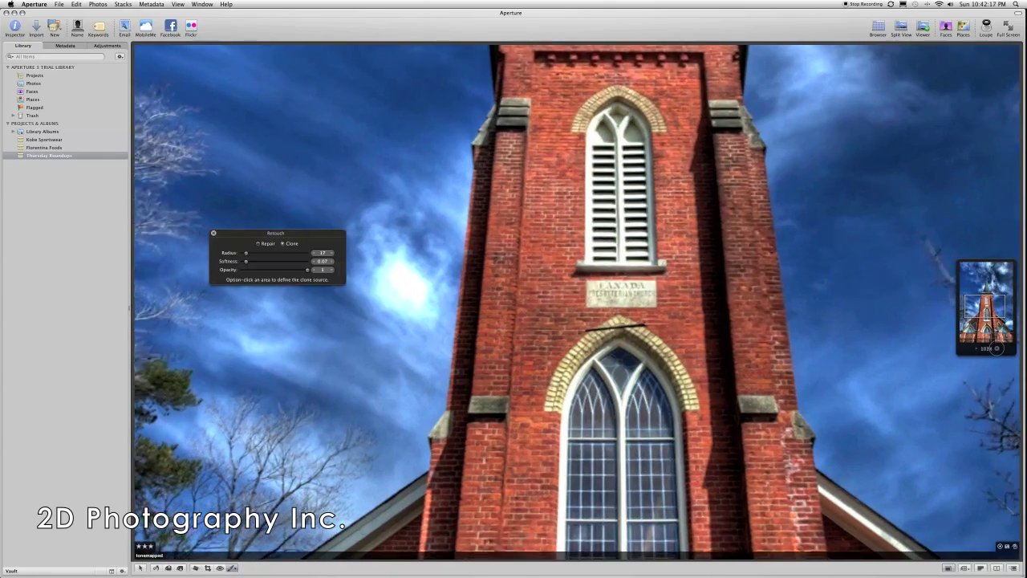
scroll(996, 349, "up", 5)
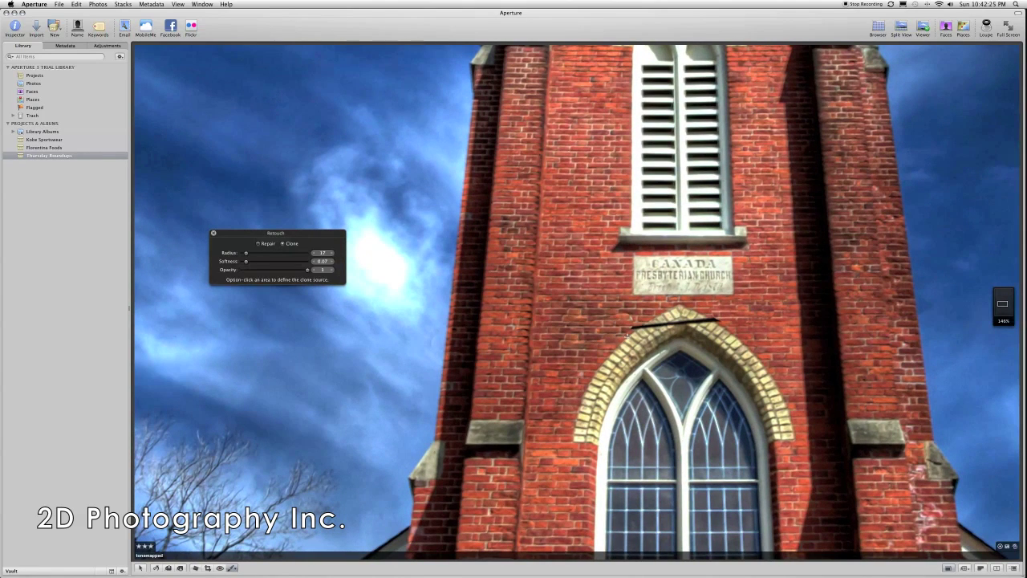
left_click_drag(636, 327, 658, 325)
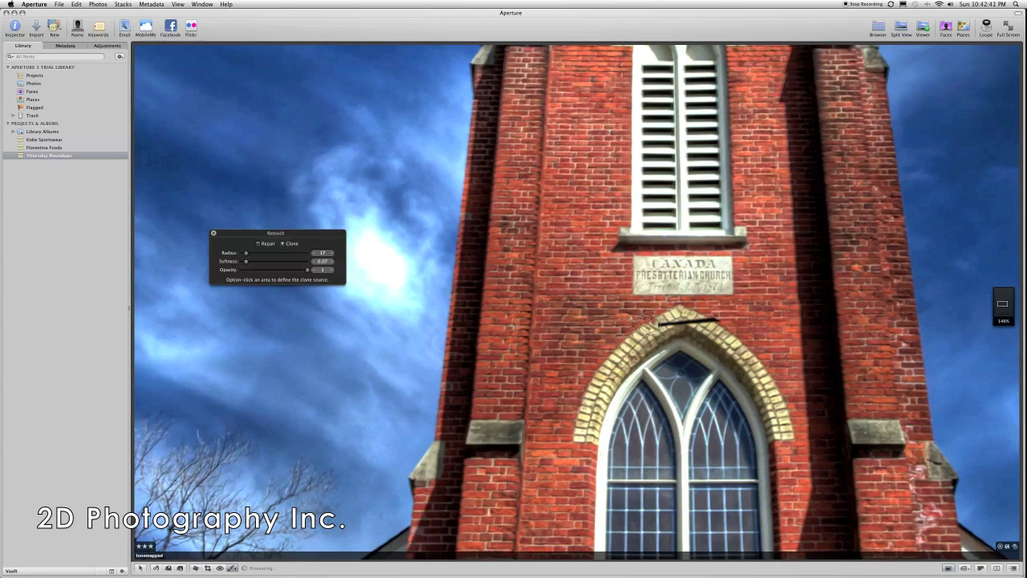
left_click_drag(649, 325, 652, 324)
left_click(718, 320)
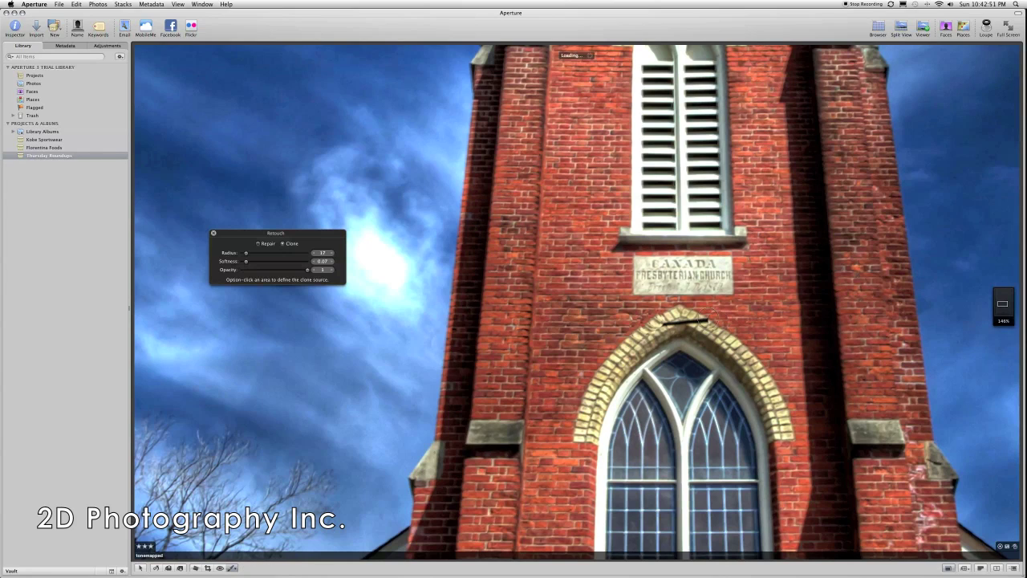
left_click(703, 320)
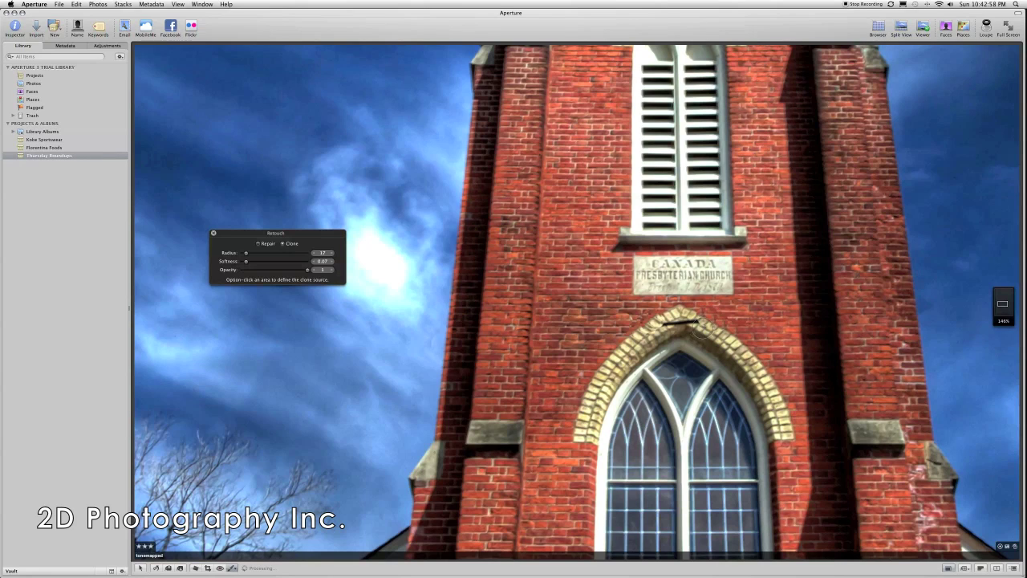
left_click(695, 321)
left_click(674, 321)
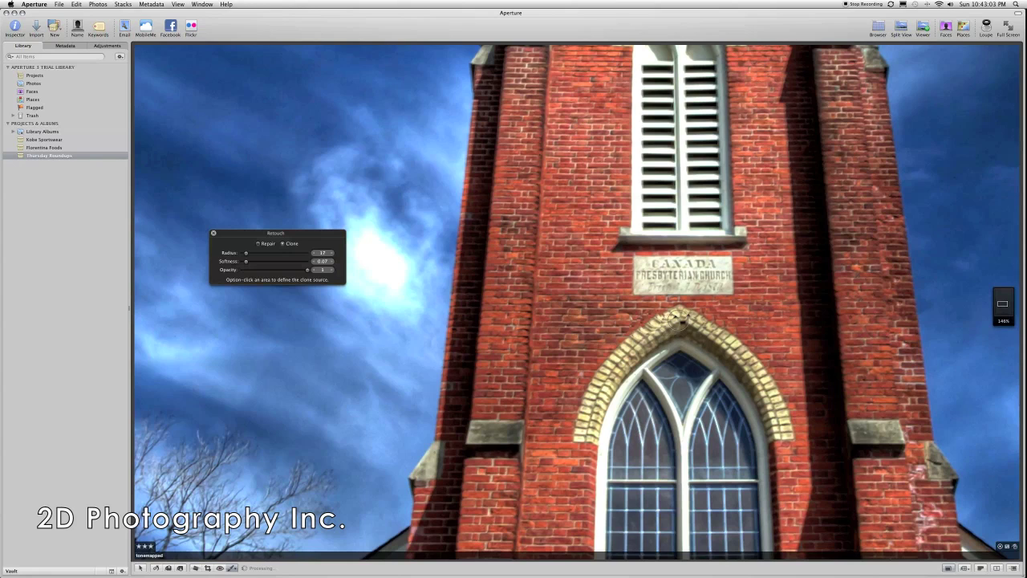
left_click(675, 321)
key("a")
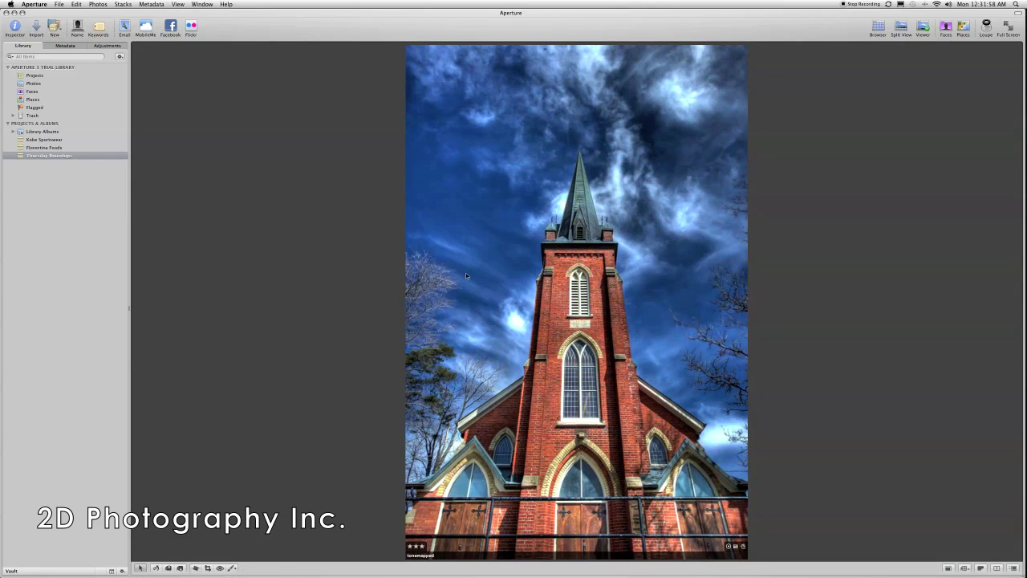
- Compare the retouched tone-mapped church photo side by side with the neighbouring unretouched exposure, and return to the tone-mapped photo alone
key("shift+Right")
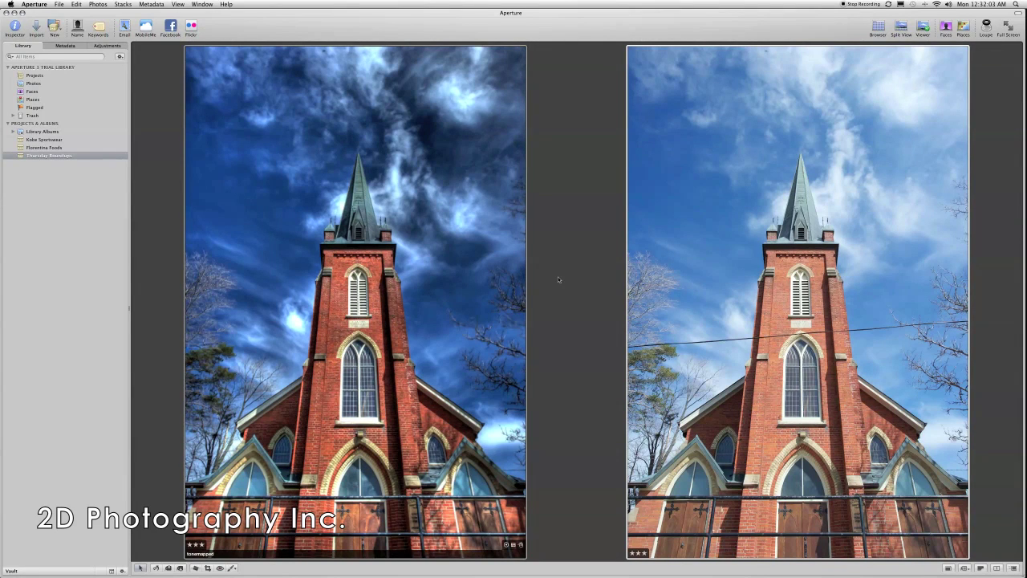
key("Left")
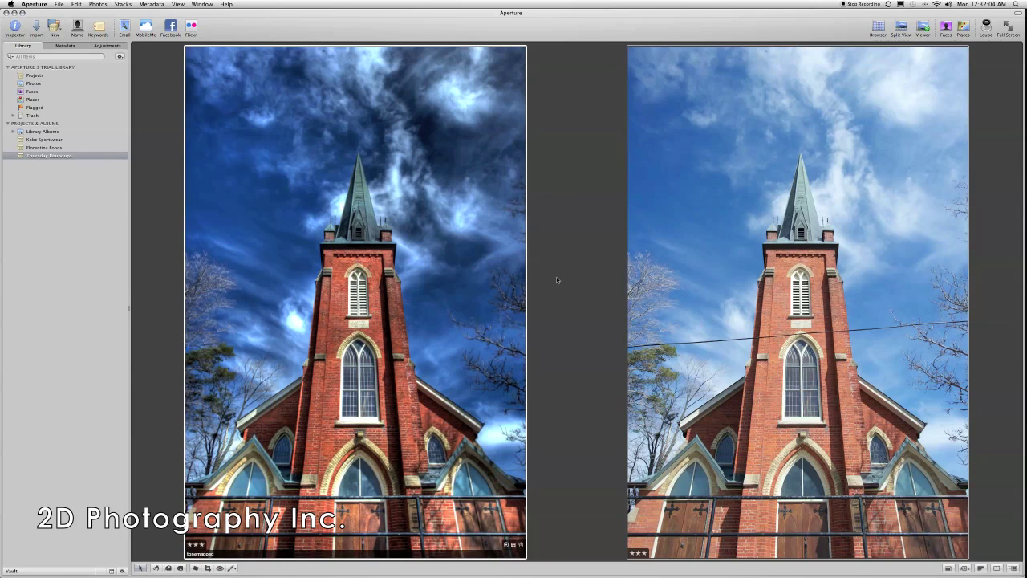
key("Left")
key("Right")
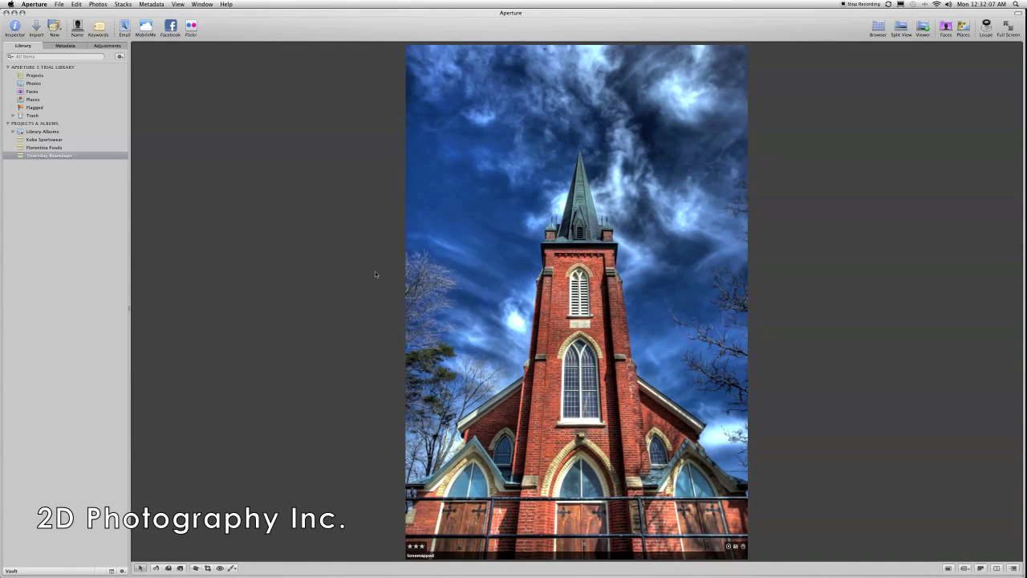
- Add a Dodge (Lighten) quick brush to the photo and set its Brush Size to 55 and Softness to 0
left_click(233, 567)
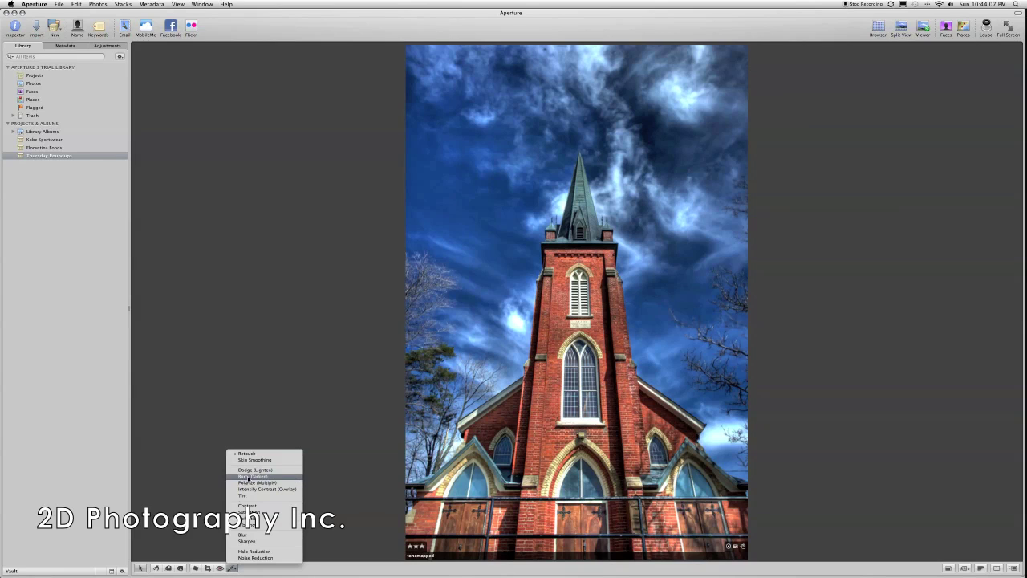
left_click(254, 469)
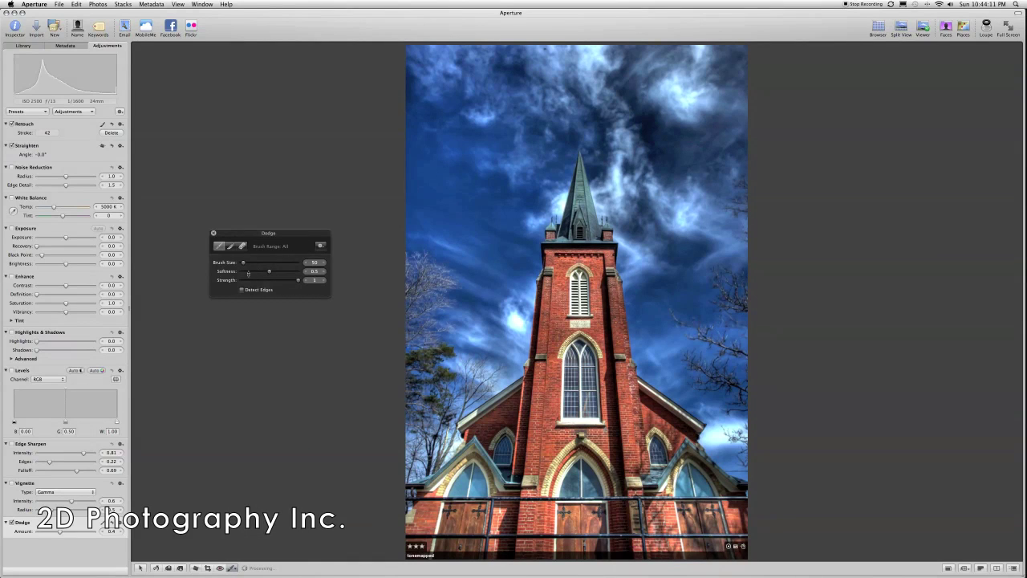
left_click_drag(244, 262, 232, 274)
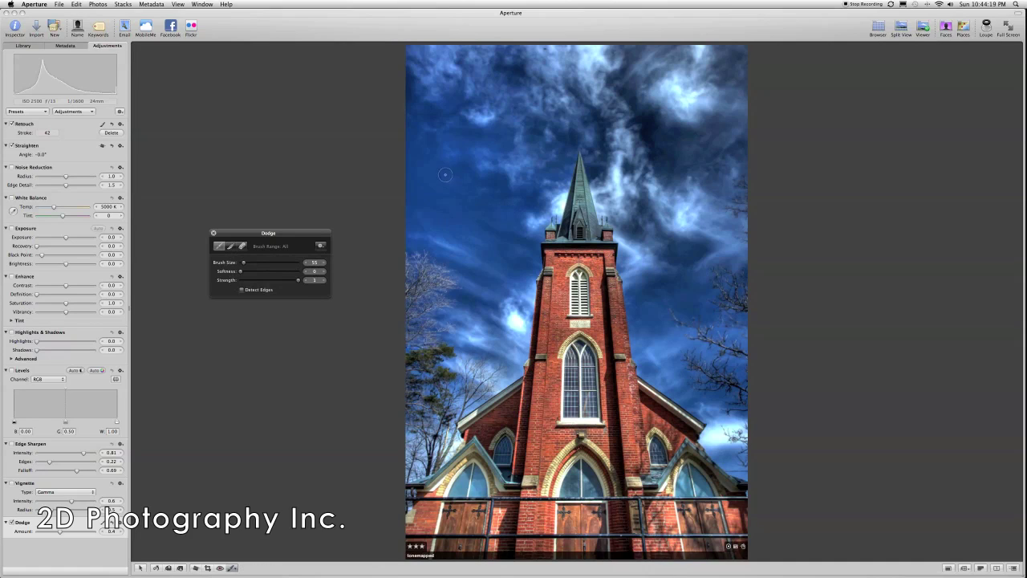
- Paint a lightened smiley face with two eyes and a curved mouth in the blue sky beside the steeple
left_click_drag(441, 134, 430, 146)
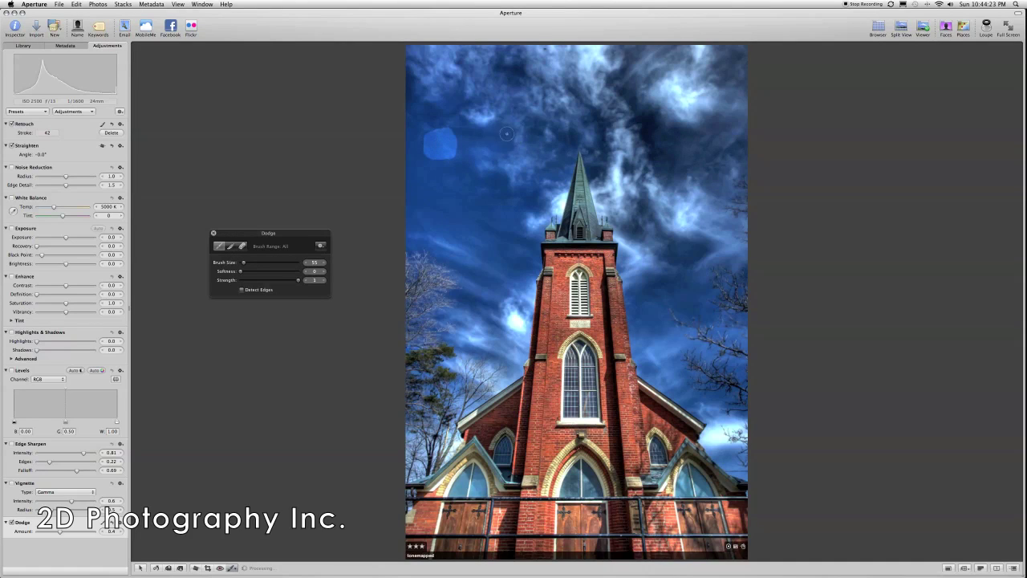
left_click_drag(500, 136, 510, 151)
mouse_move(536, 183)
left_mouse_down()
mouse_move(506, 214)
mouse_move(409, 183)
left_mouse_up()
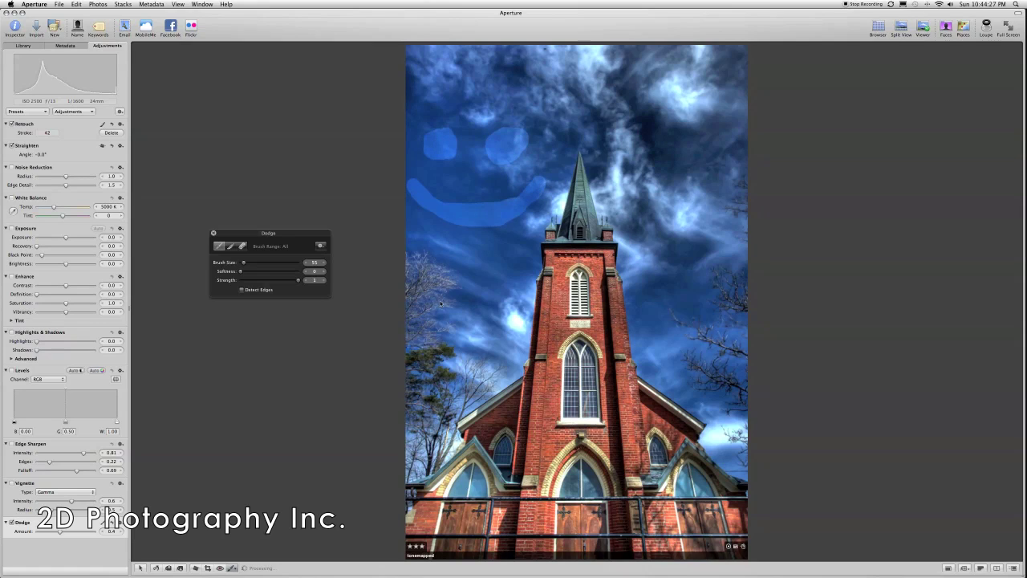